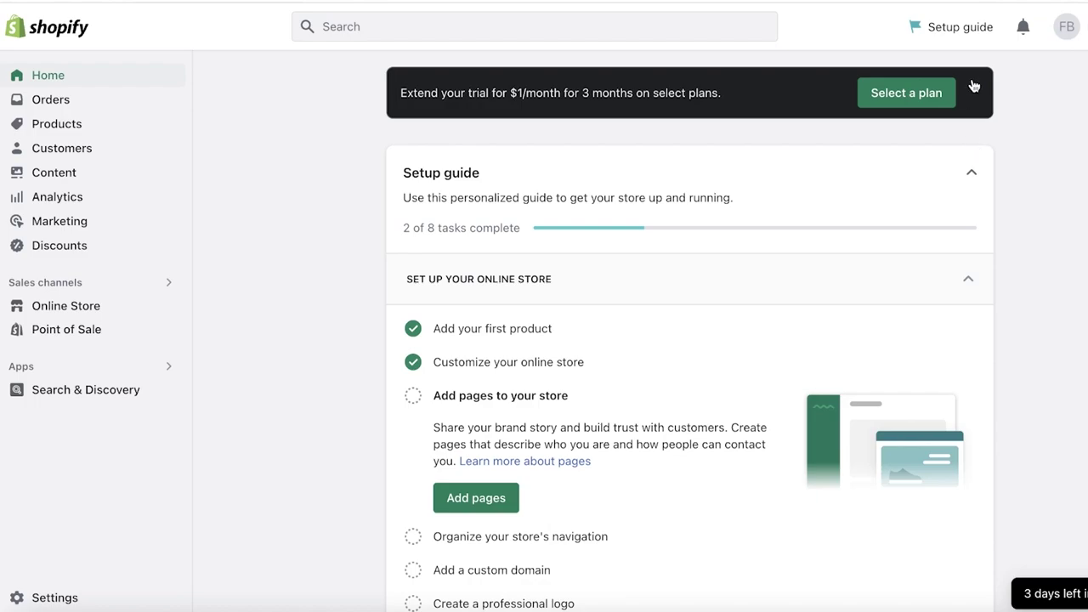
Dismiss the trial offer banner and show the setup guide's Store settings tasks
left_click(974, 85)
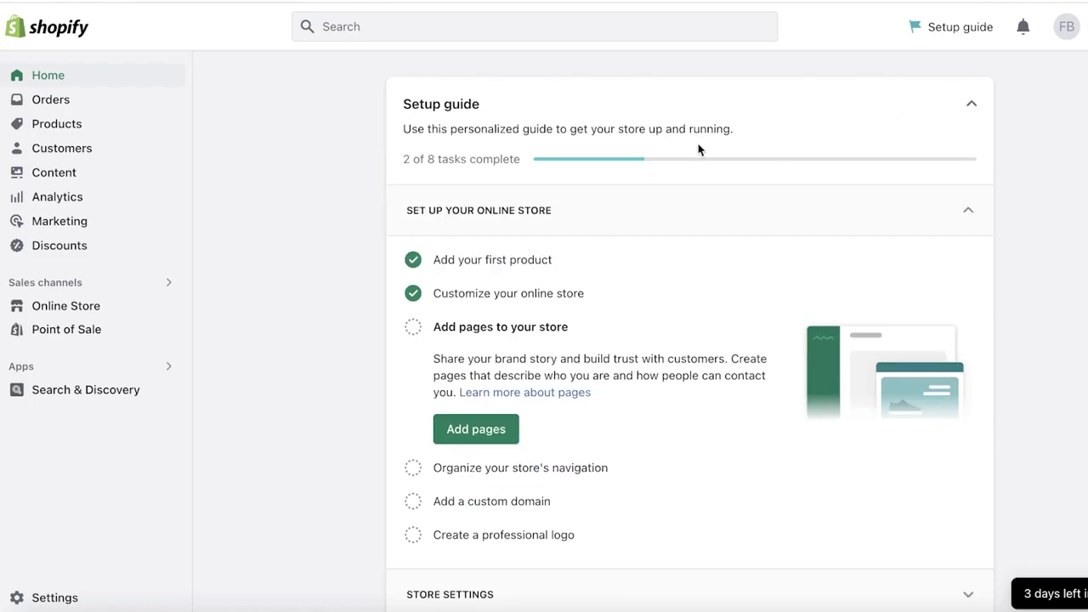
left_click(968, 107)
left_click(969, 107)
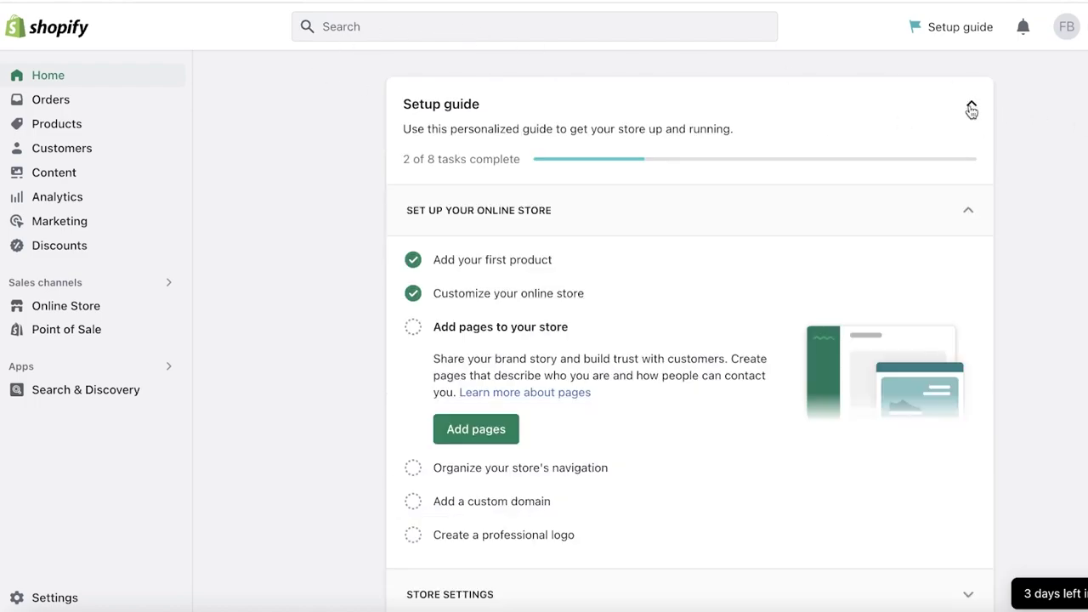
left_click(970, 203)
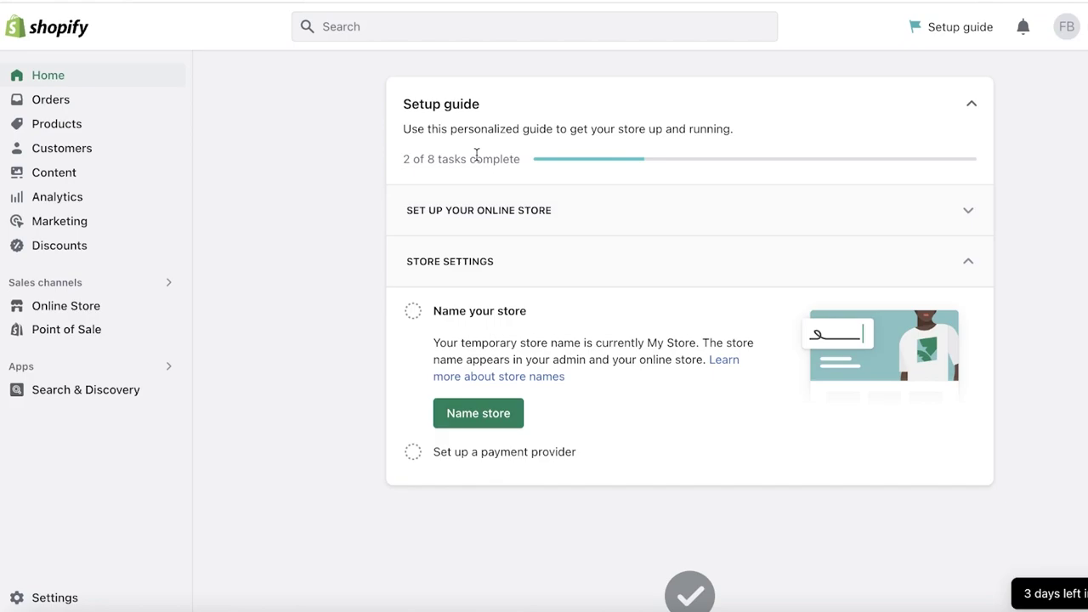
Browse the Online Store Themes page and open the live Dawn theme for customizing
left_click(51, 311)
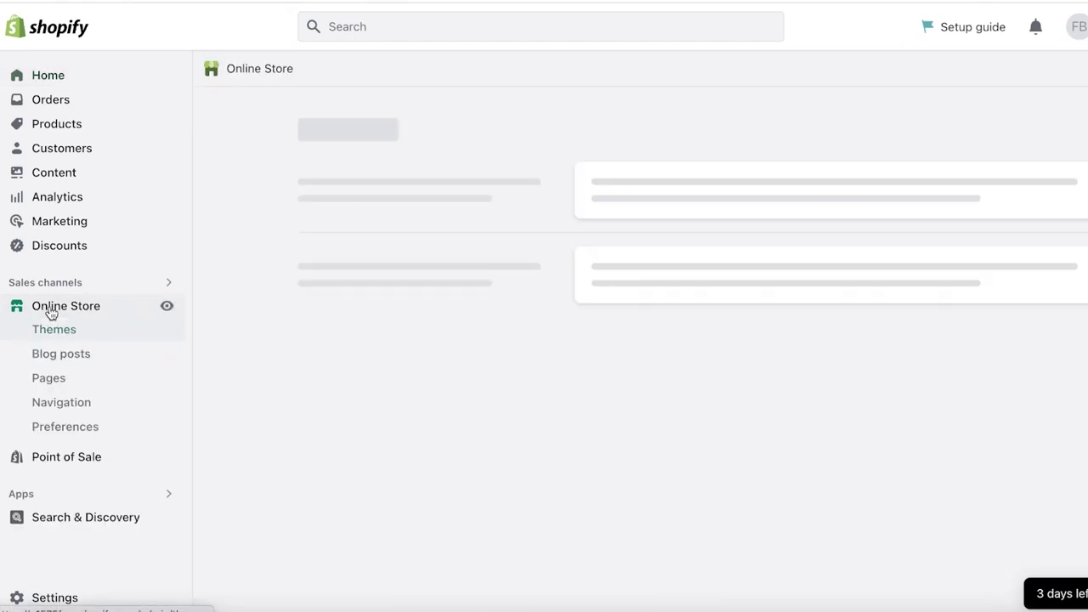
scroll(989, 303, "down", 1)
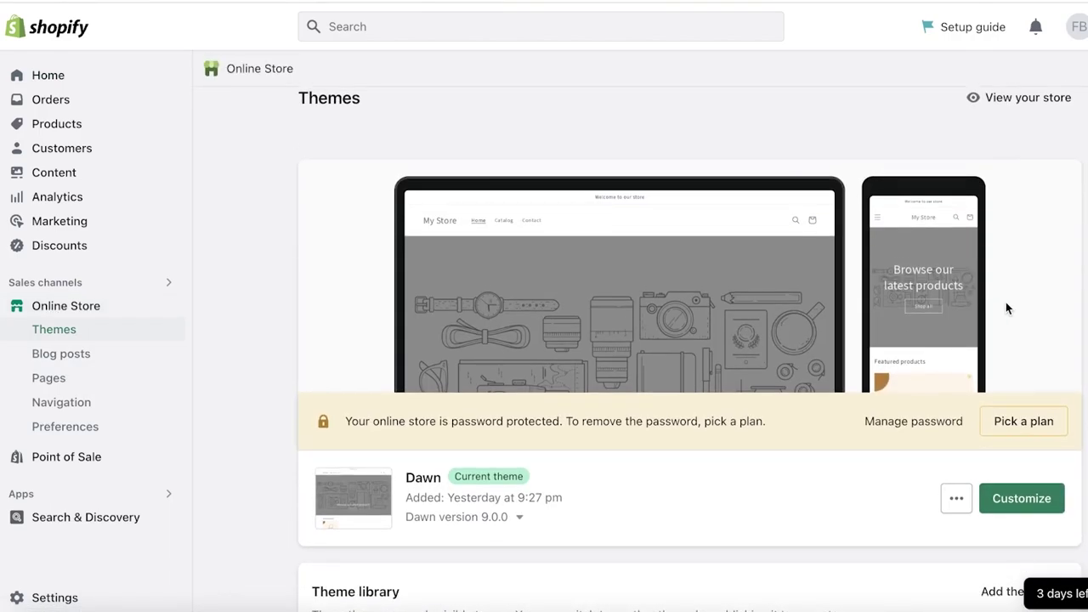
scroll(1004, 221, "down", 3)
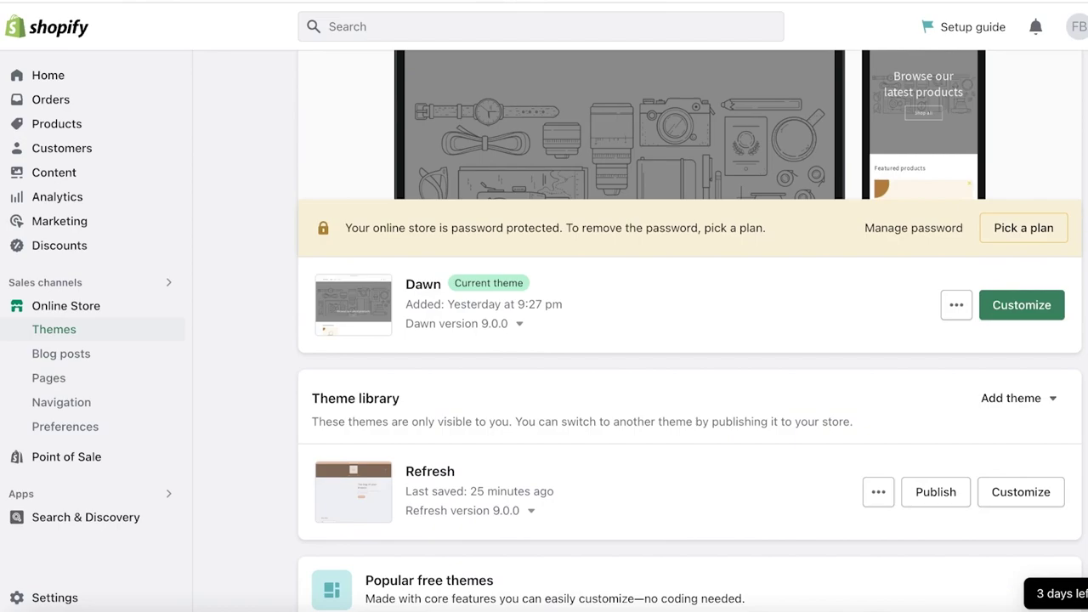
scroll(690, 331, "up", 2)
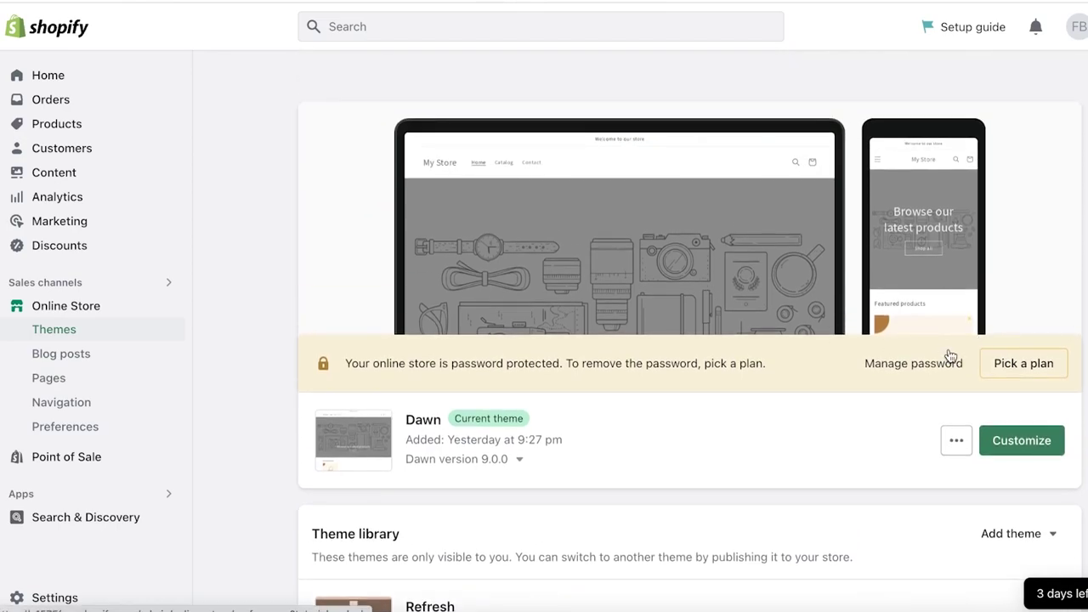
scroll(982, 340, "down", 7)
scroll(984, 343, "down", 1)
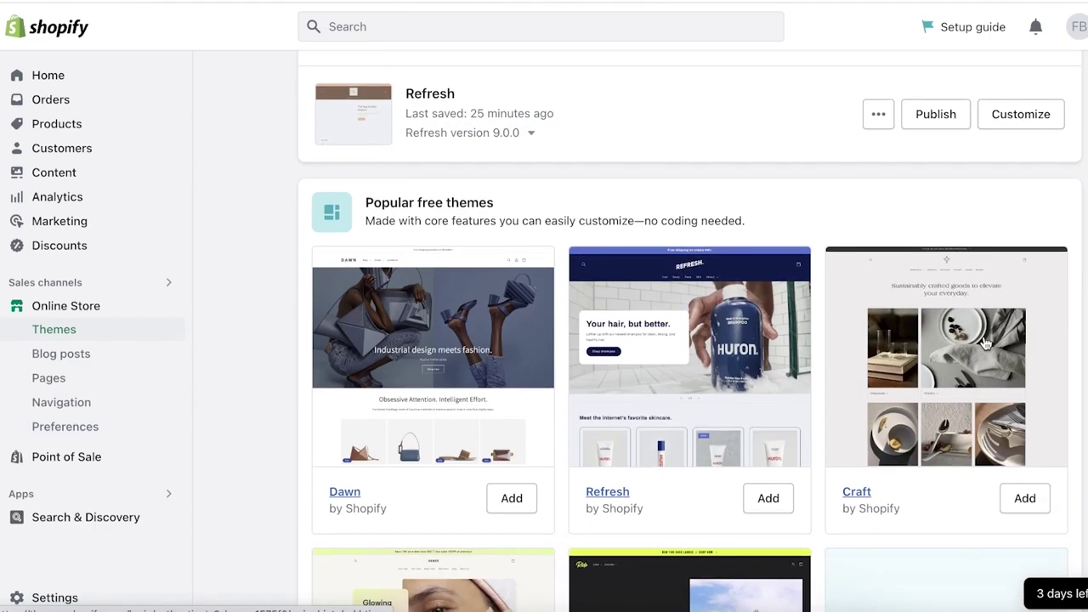
scroll(983, 343, "down", 1)
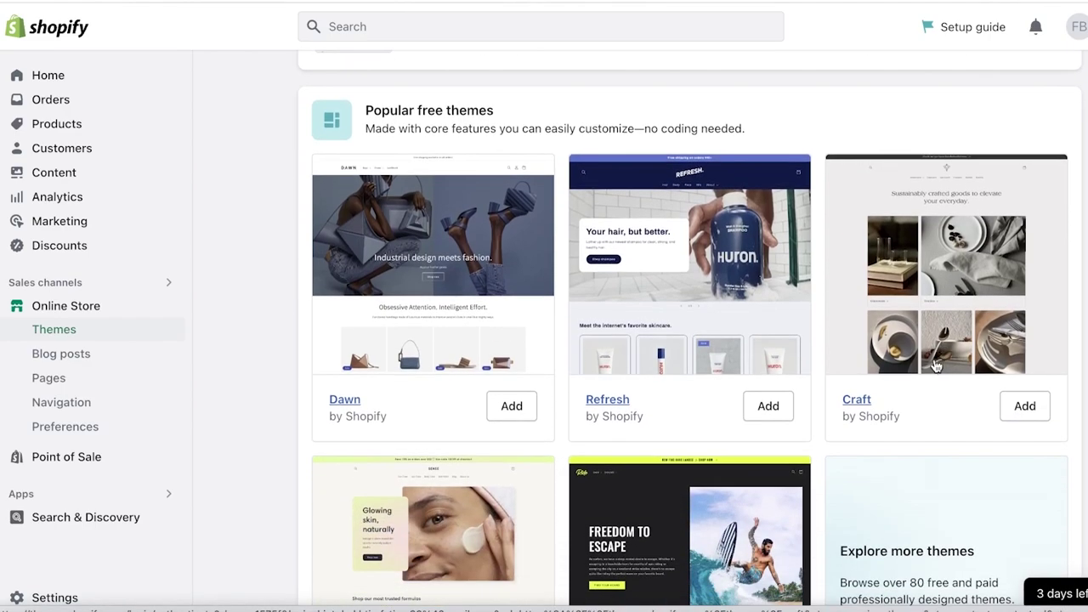
scroll(948, 360, "up", 4)
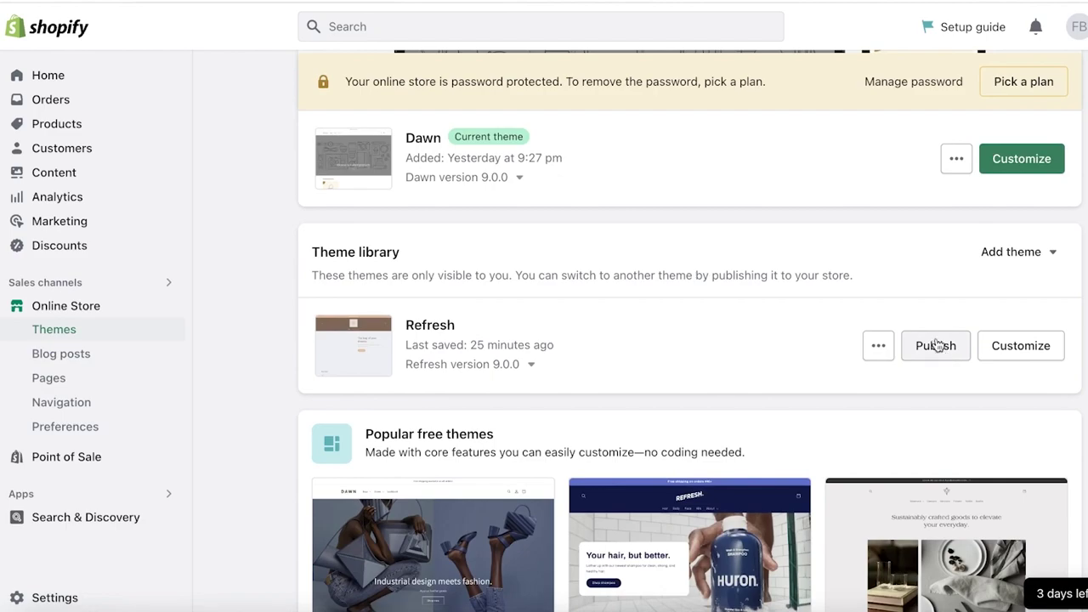
scroll(935, 342, "up", 2)
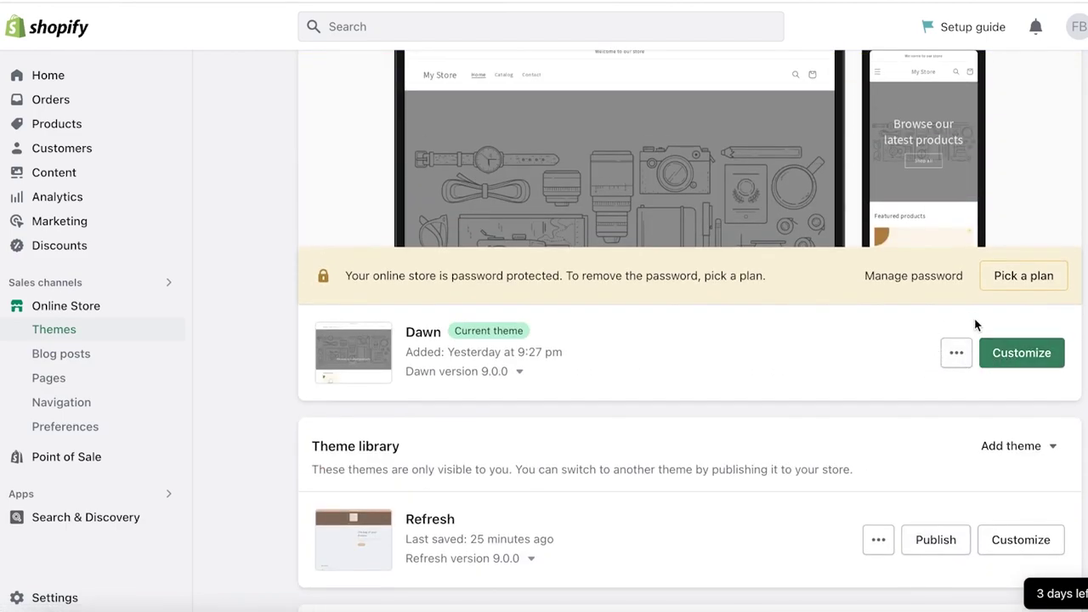
left_click(1011, 361)
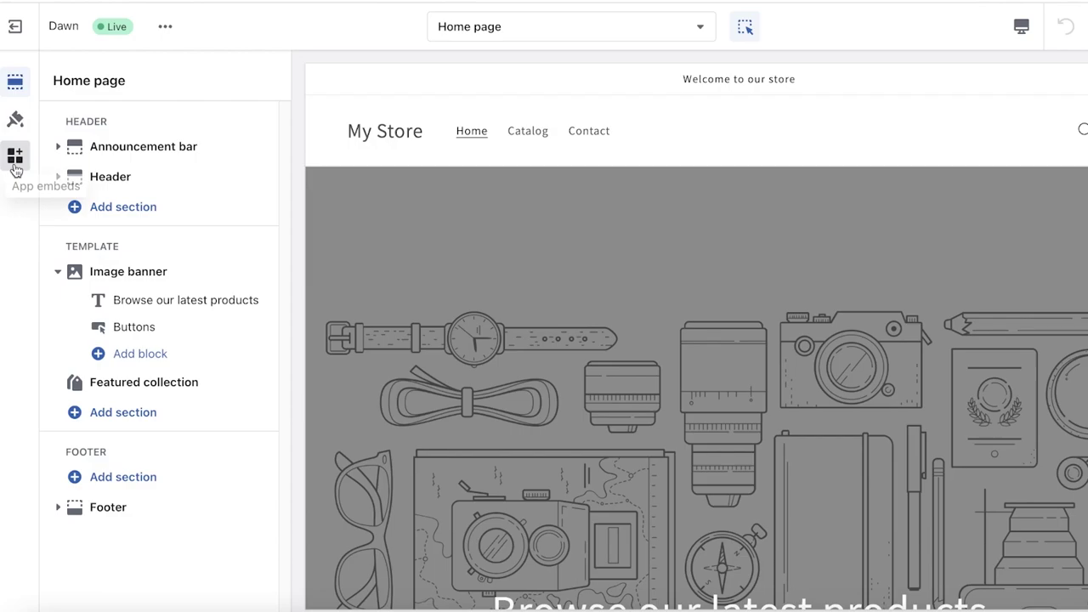
Look at App embeds, then return to Theme settings and review its categories list
left_click(16, 119)
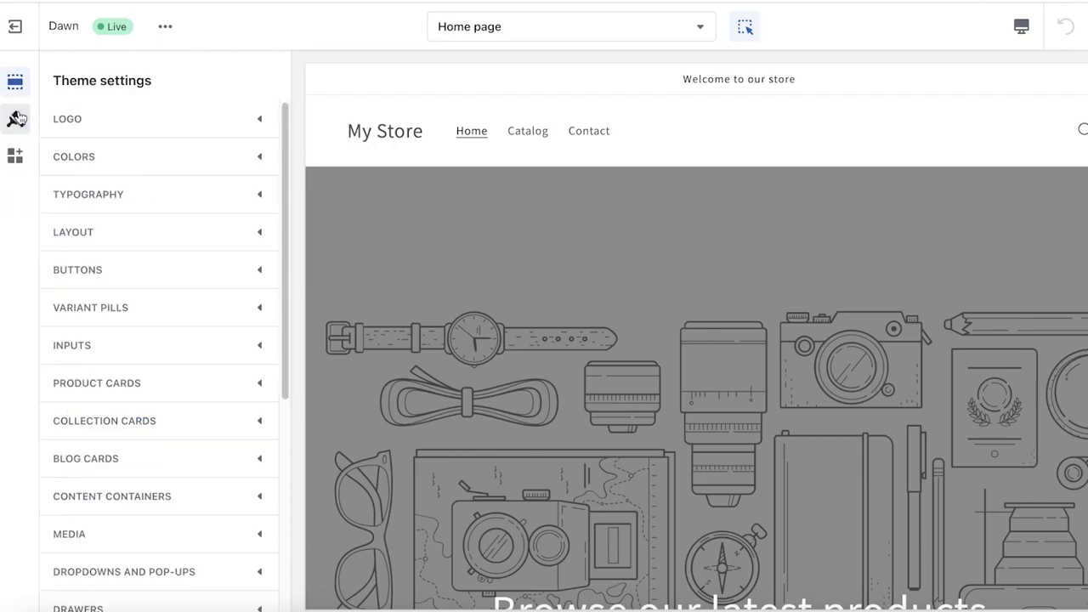
left_click(25, 150)
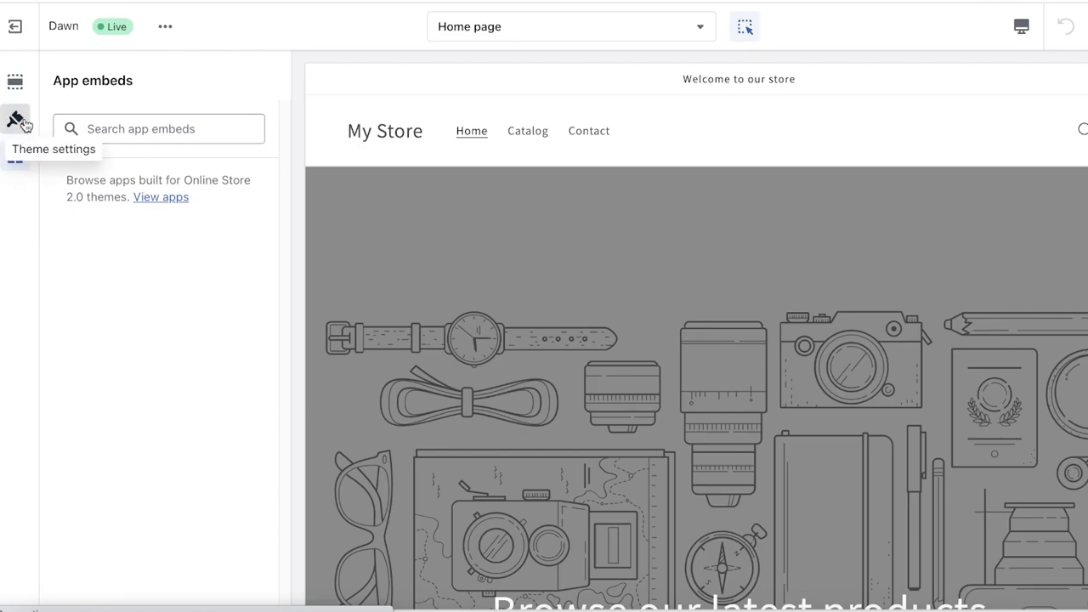
left_click(17, 121)
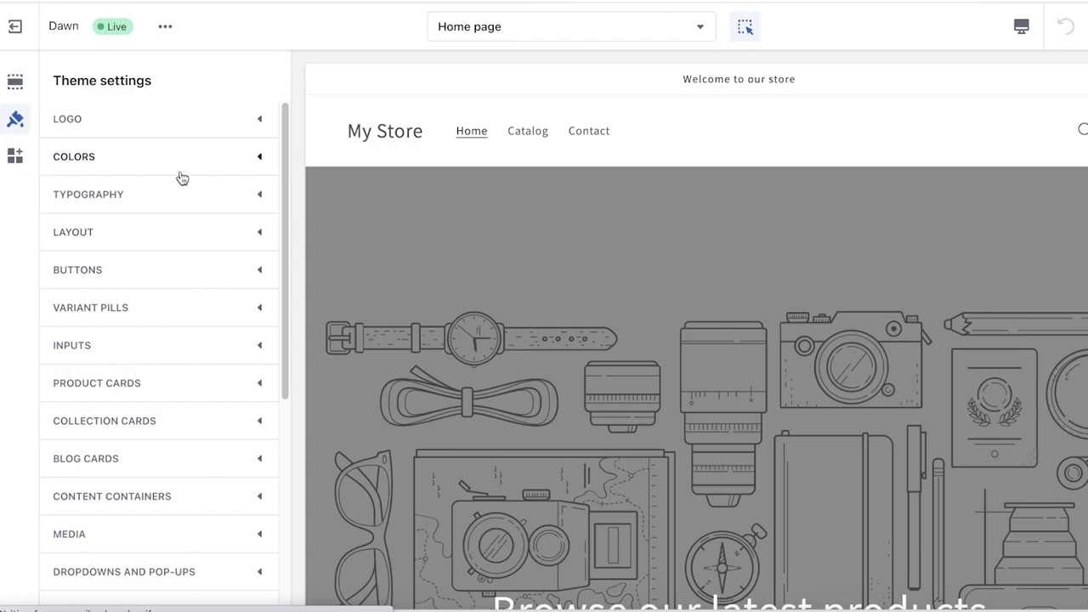
scroll(201, 255, "down", 5)
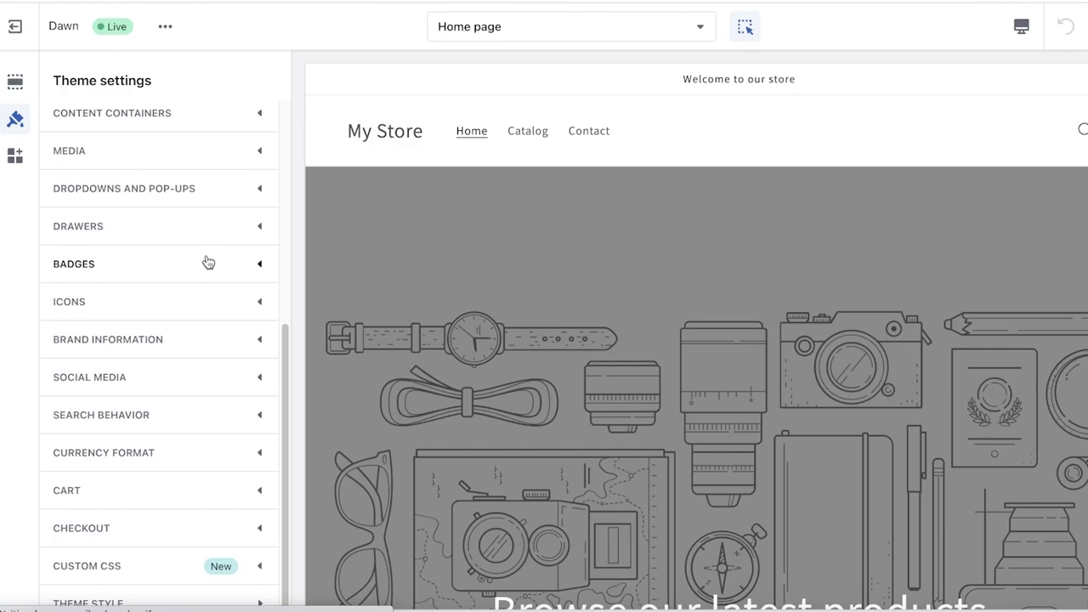
scroll(151, 396, "up", 3)
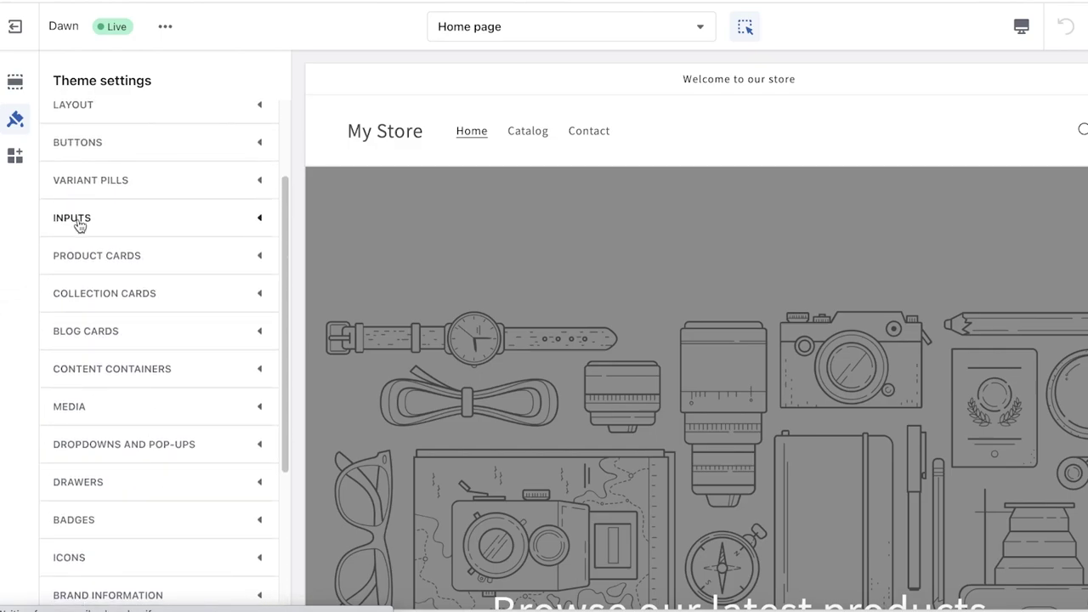
scroll(90, 293, "up", 2)
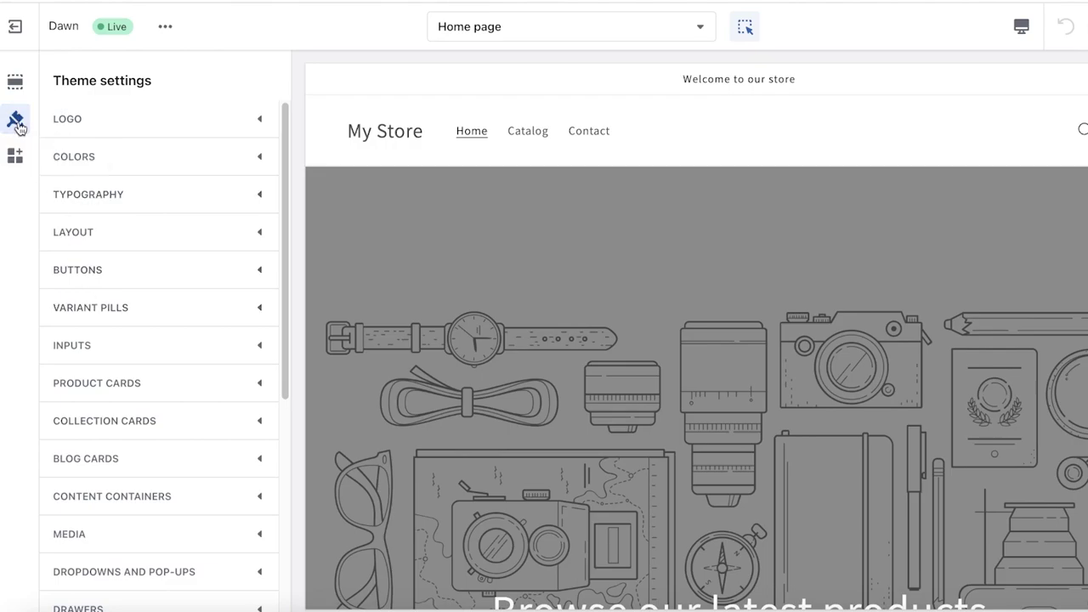
Expand Typography and try heading font size scales of 110% and 125%
left_click(93, 196)
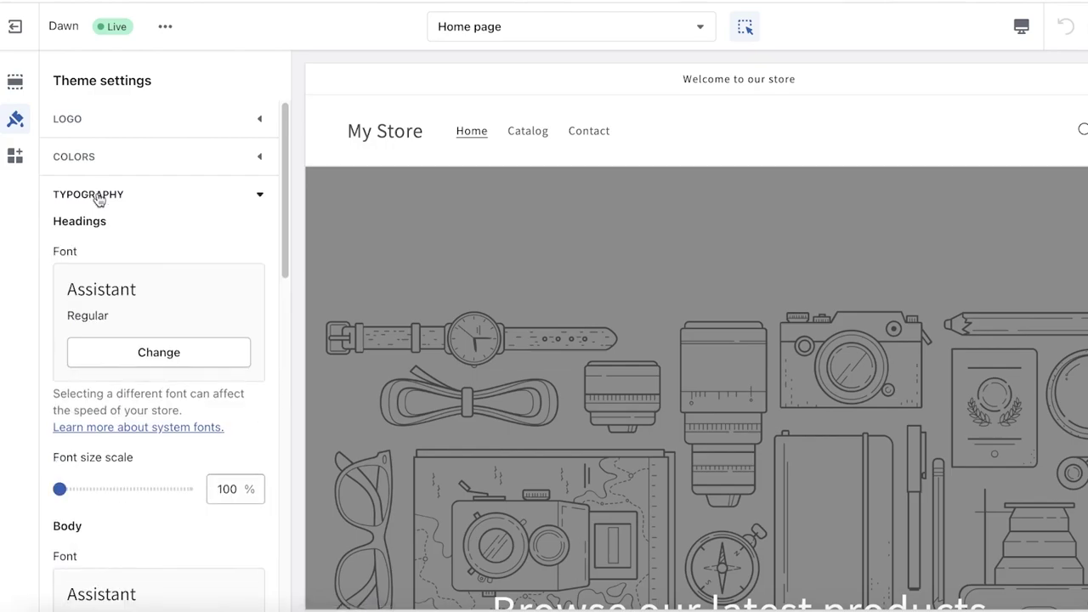
scroll(170, 272, "down", 1)
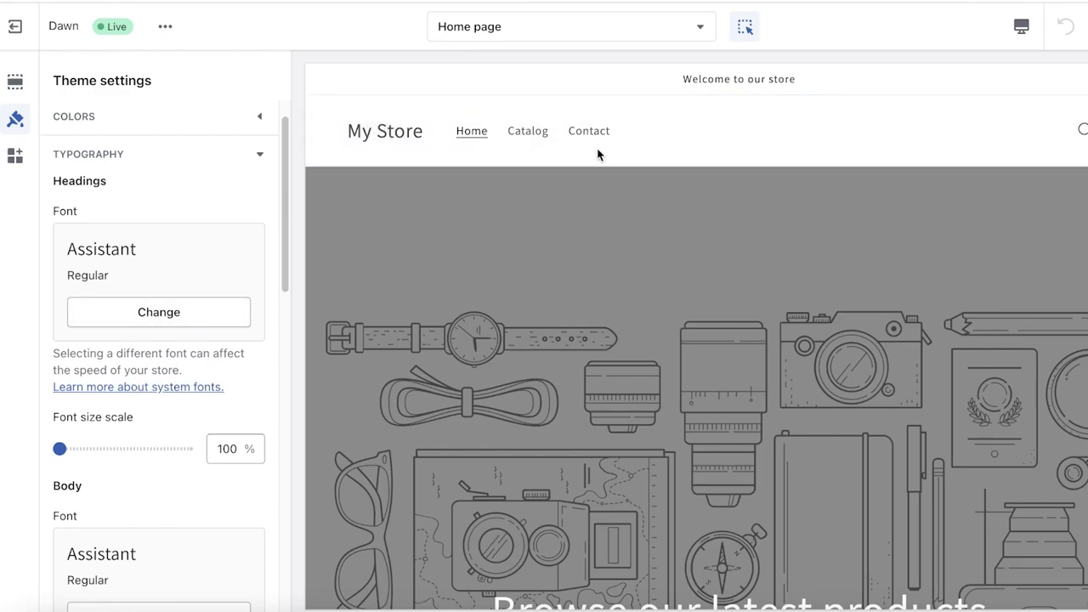
mouse_move(59, 448)
left_mouse_down()
mouse_move(109, 446)
mouse_move(45, 446)
left_mouse_up()
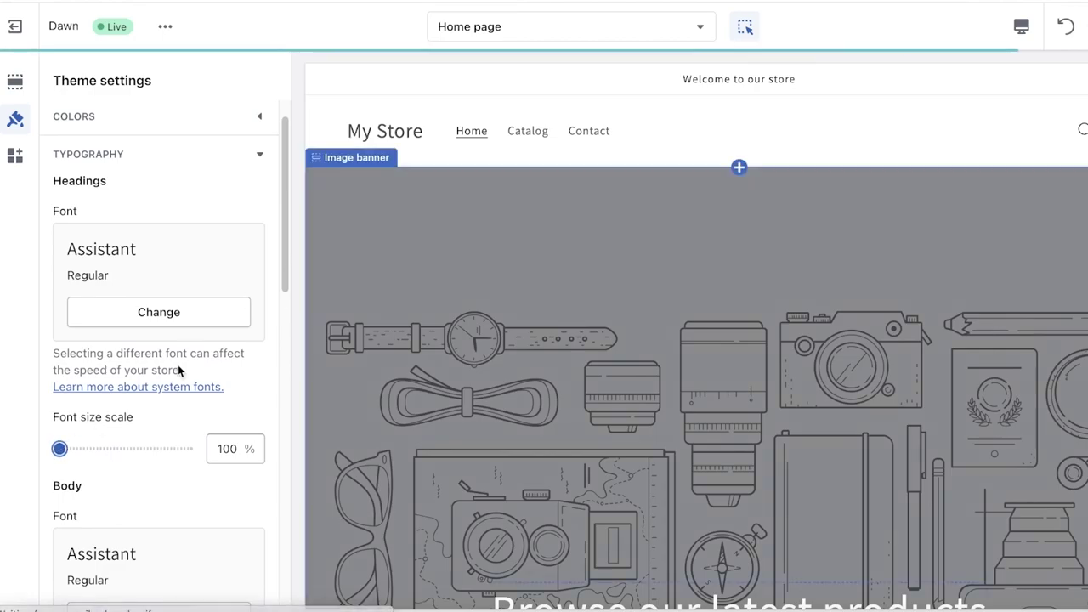
left_click_drag(60, 448, 123, 448)
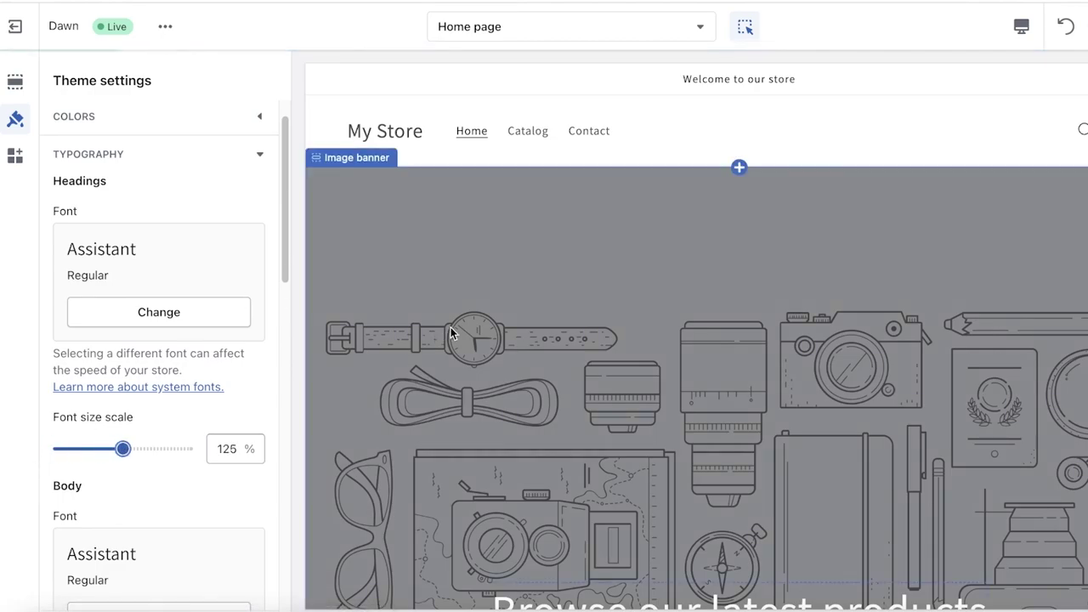
After checking the banner and header, try 140% heading scale, then reset it to 100%
left_click(520, 191)
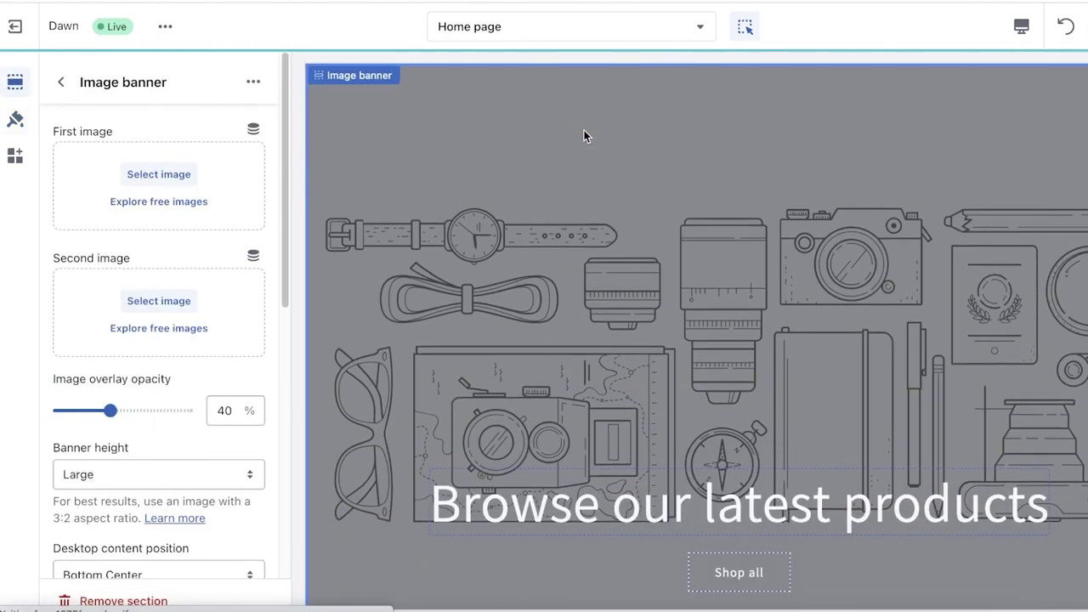
left_click(648, 133)
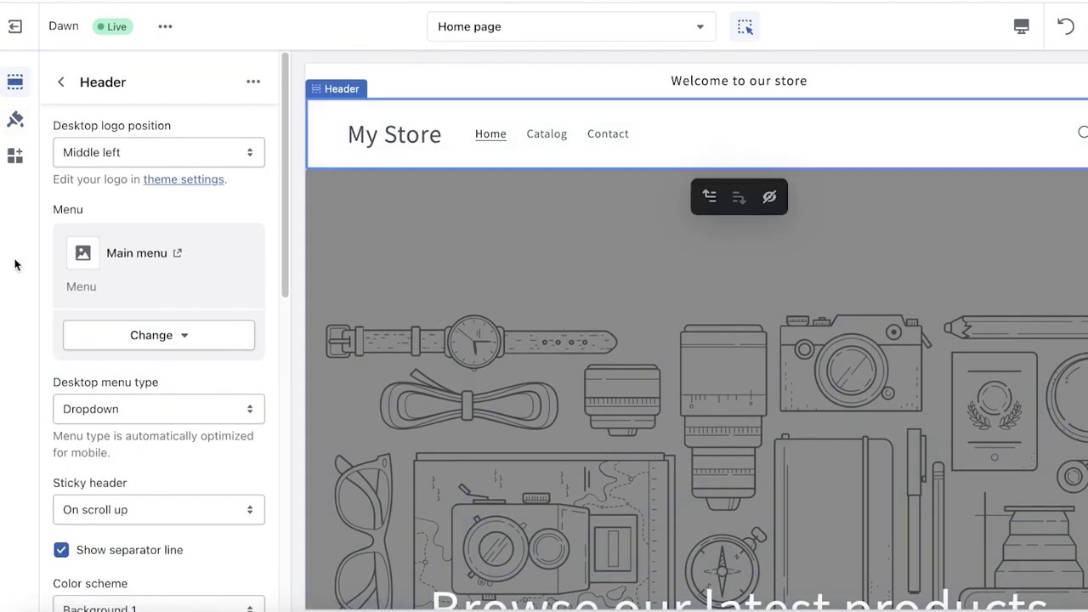
left_click(15, 119)
left_click_drag(125, 489, 161, 489)
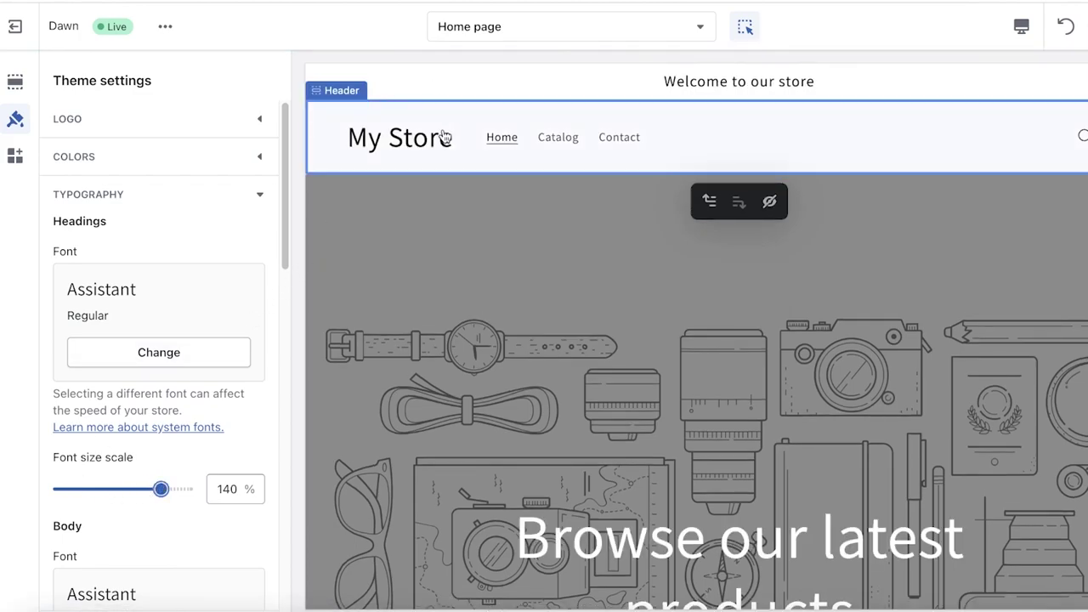
left_click_drag(161, 489, 60, 489)
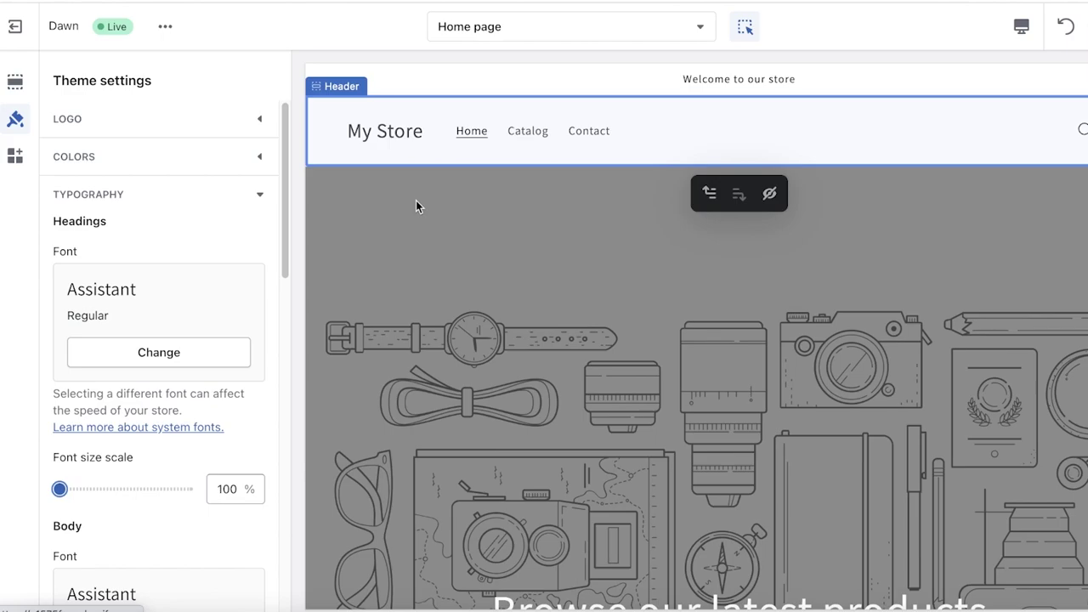
double_click(240, 485)
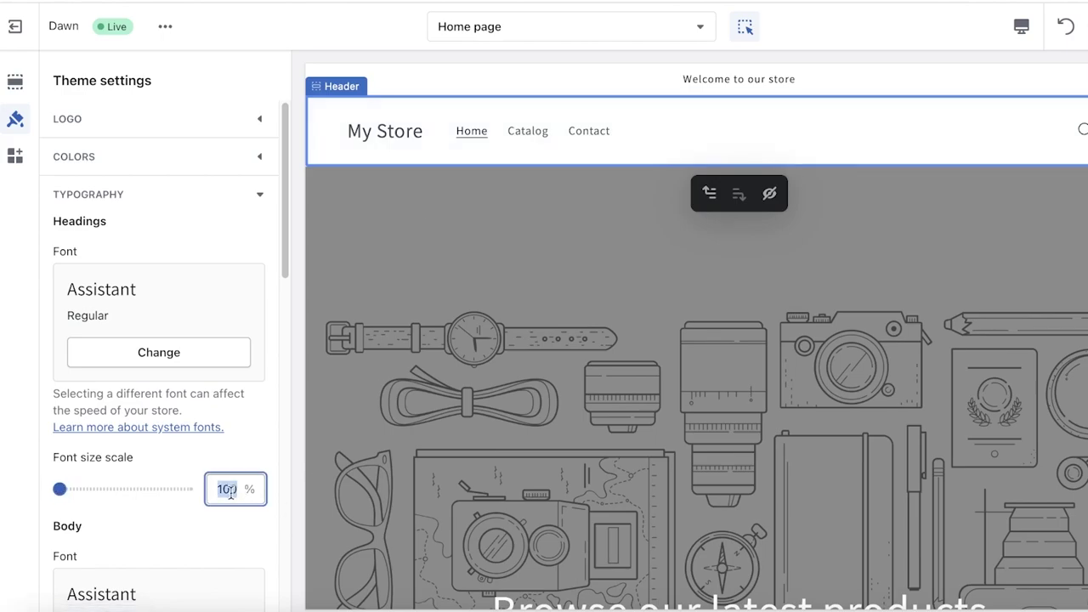
type("9")
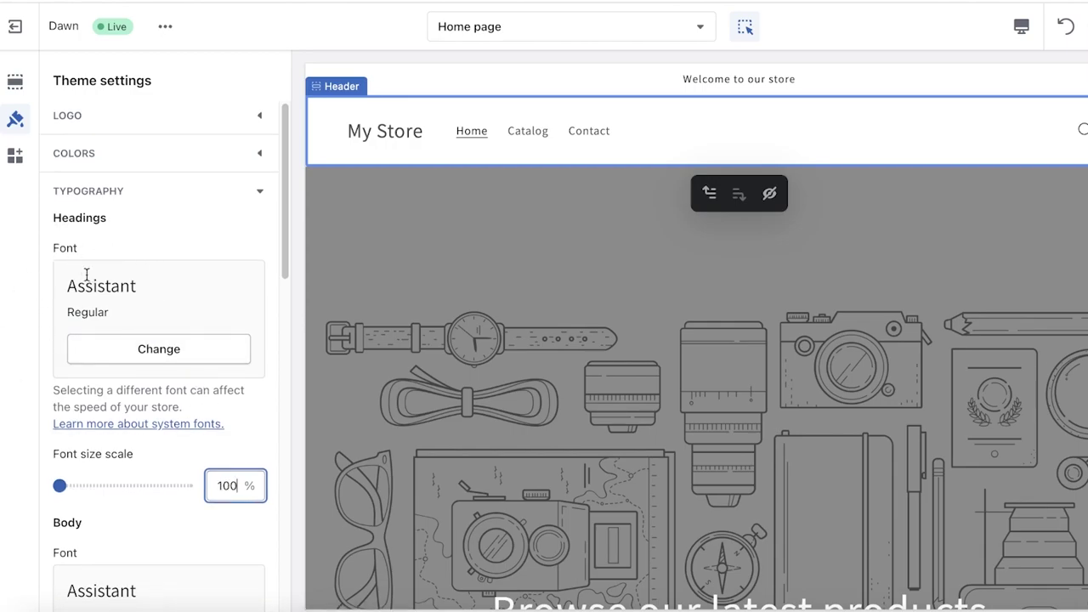
Replace the Assistant heading font with Alegreya Regular
left_click(143, 357)
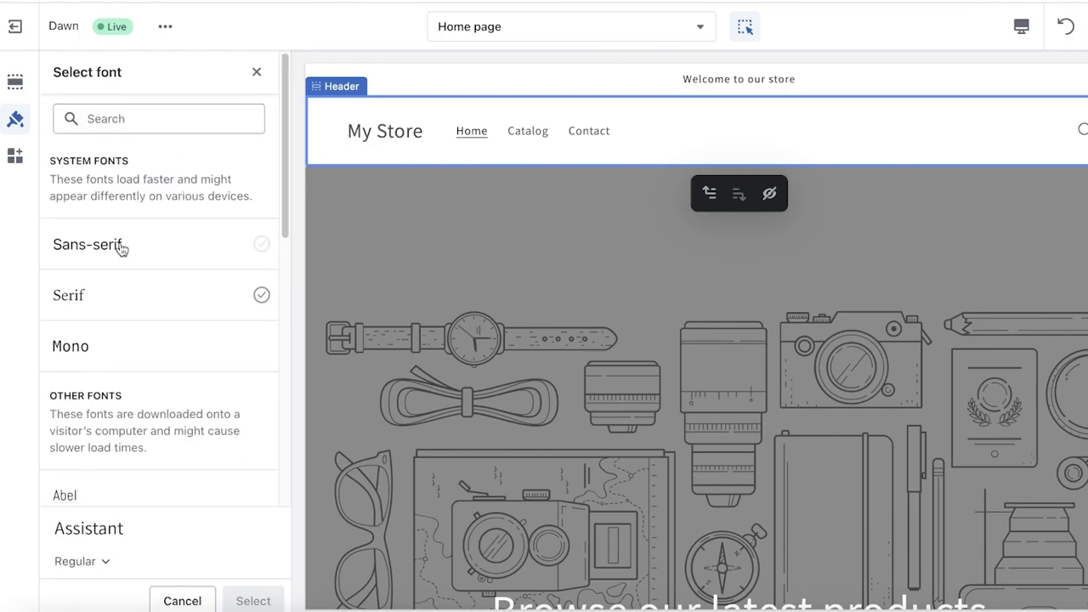
scroll(162, 231, "down", 5)
scroll(166, 241, "down", 1)
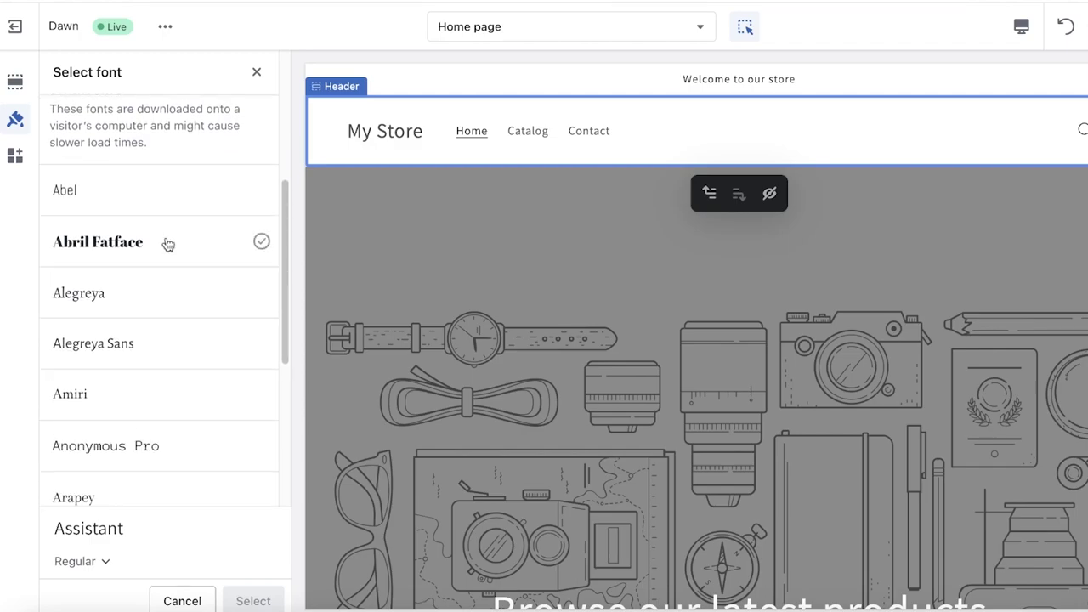
left_click(108, 292)
scroll(107, 281, "down", 4)
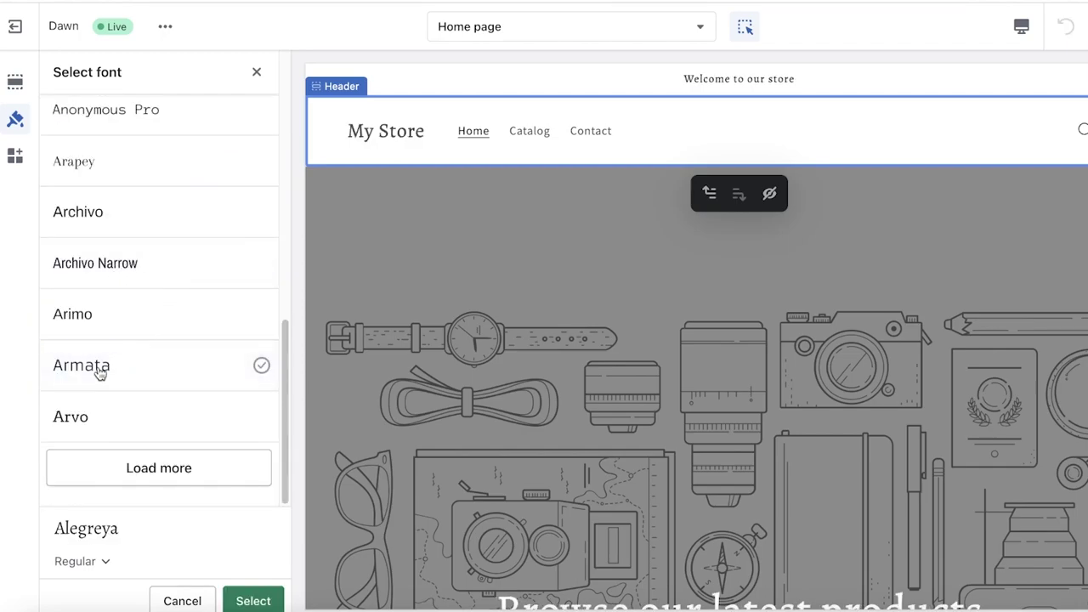
scroll(97, 365, "up", 10)
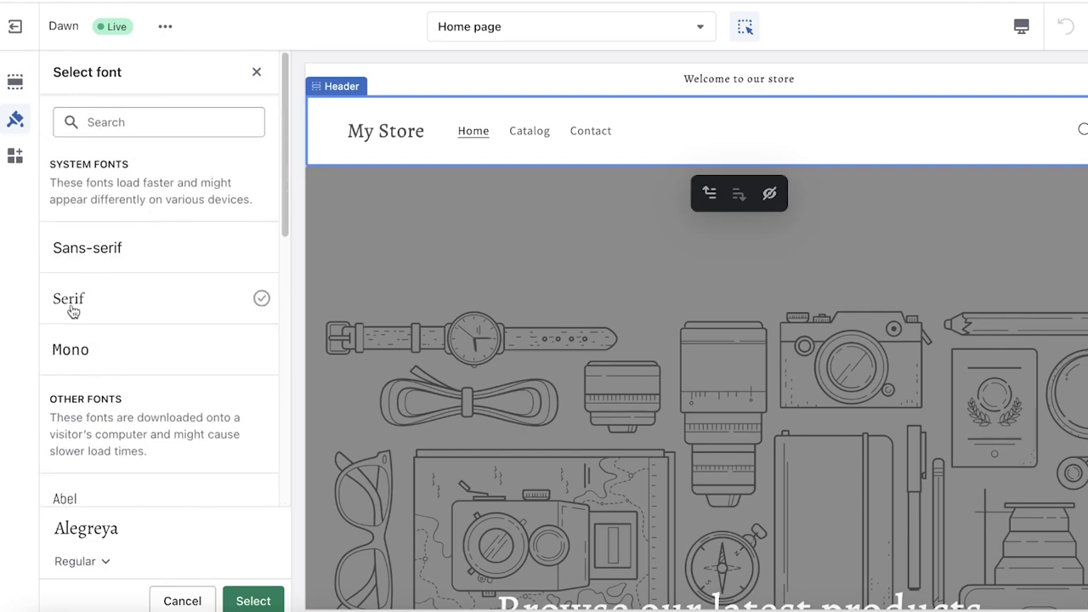
left_click(226, 598)
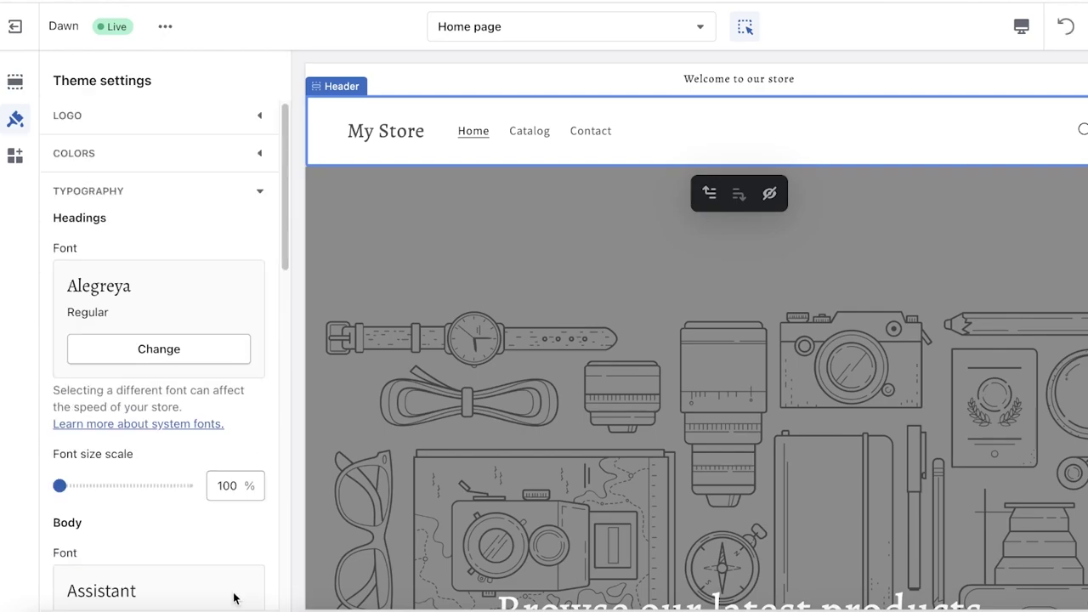
Test body text scales of 105% and 130%, return to 100%, then select the store header
scroll(150, 282, "down", 5)
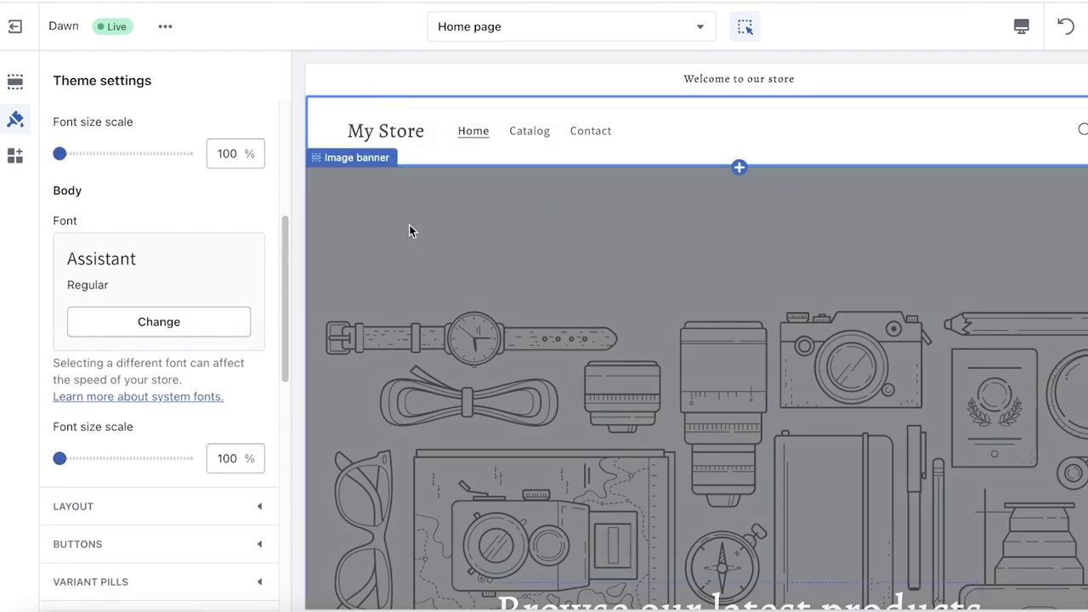
scroll(123, 323, "down", 1)
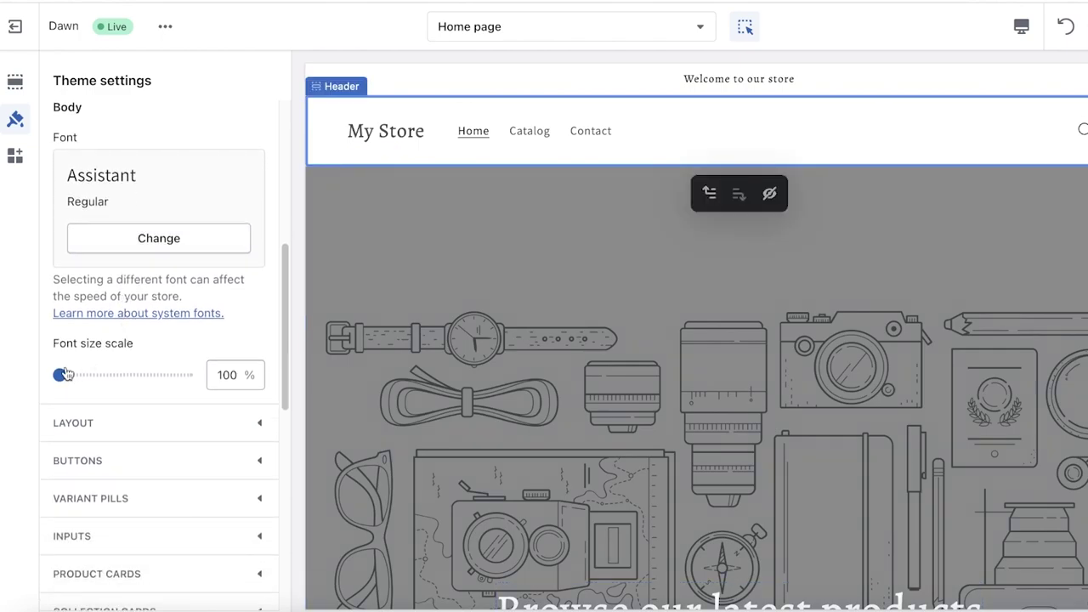
left_click_drag(64, 375, 102, 375)
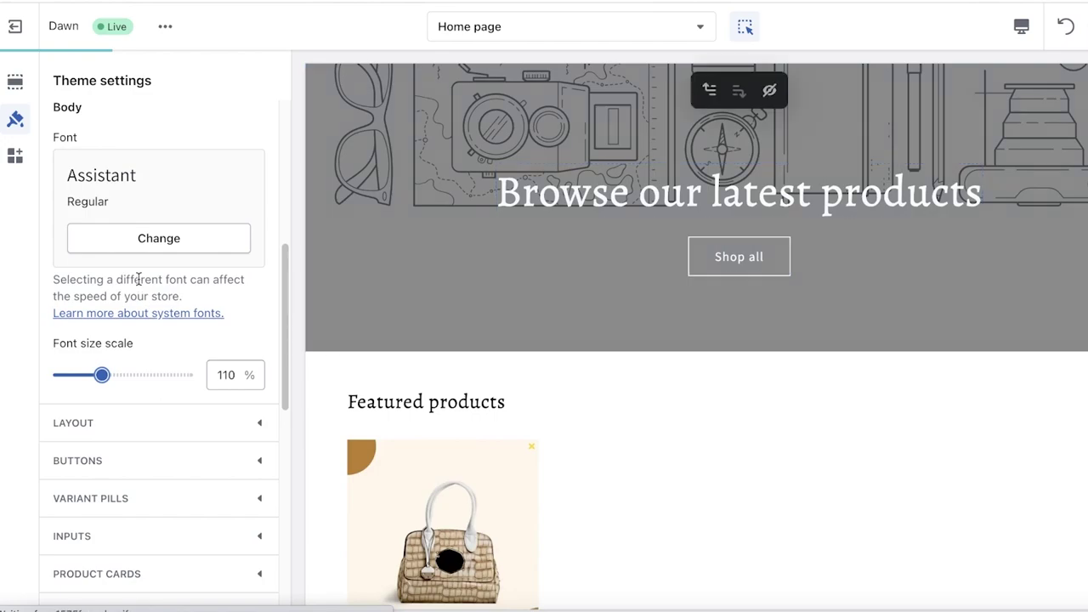
left_click_drag(103, 375, 187, 375)
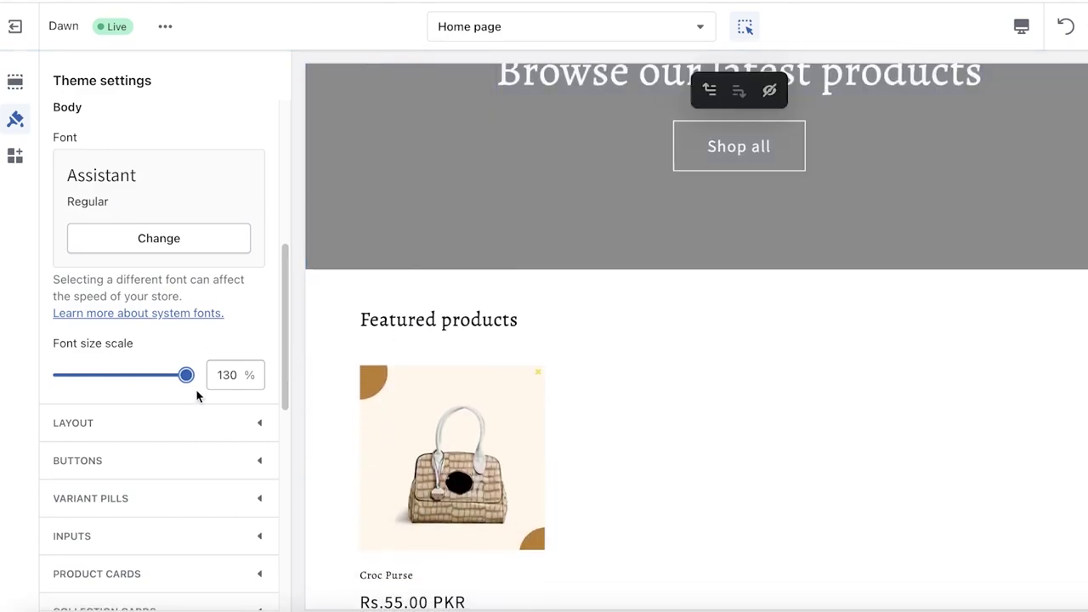
left_click_drag(186, 375, 59, 375)
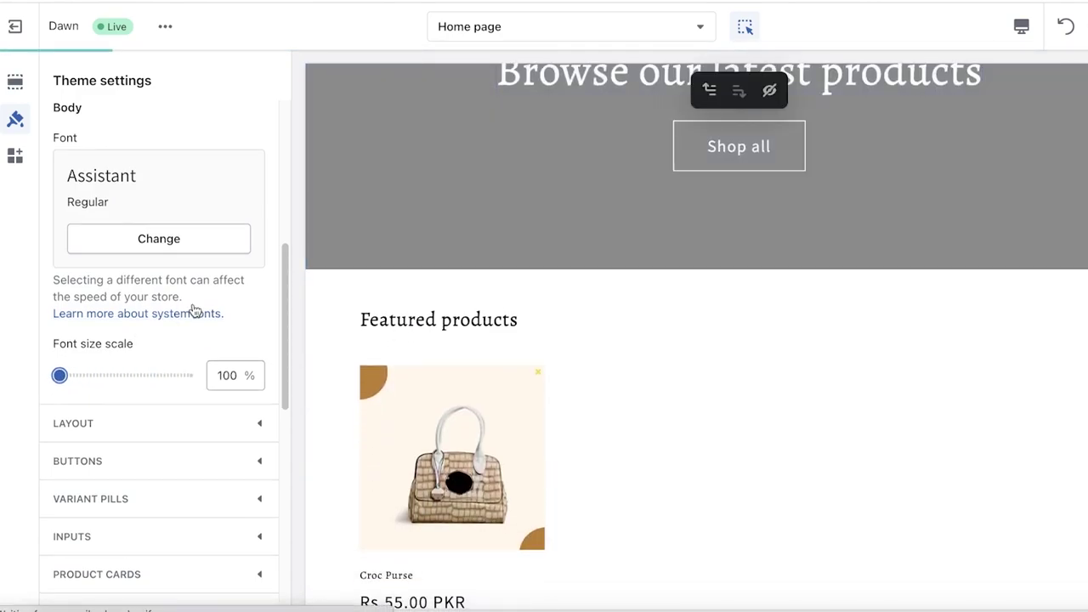
scroll(175, 323, "up", 2)
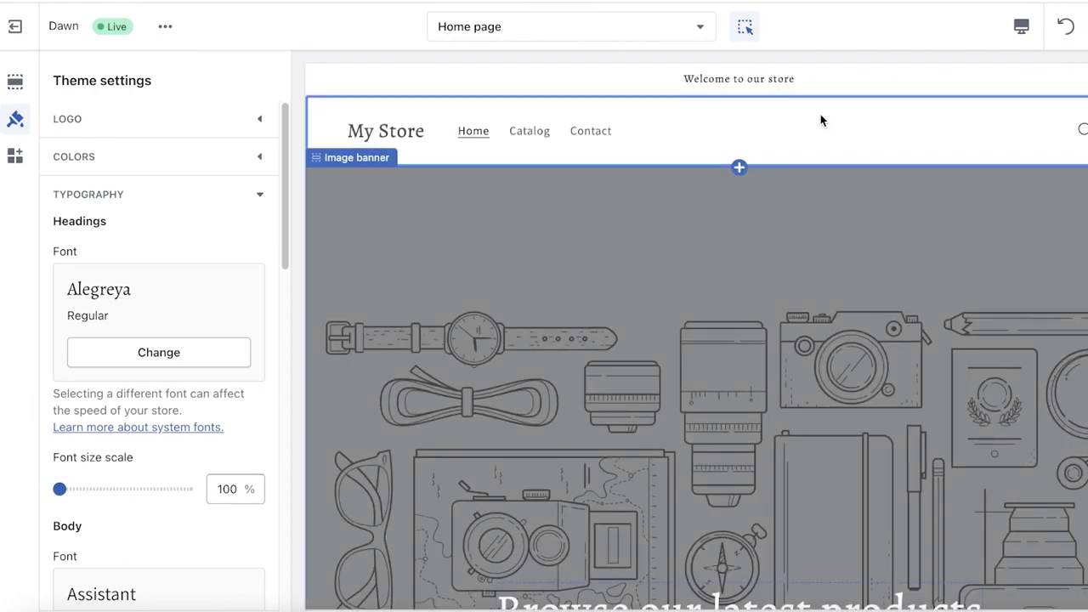
left_click(809, 126)
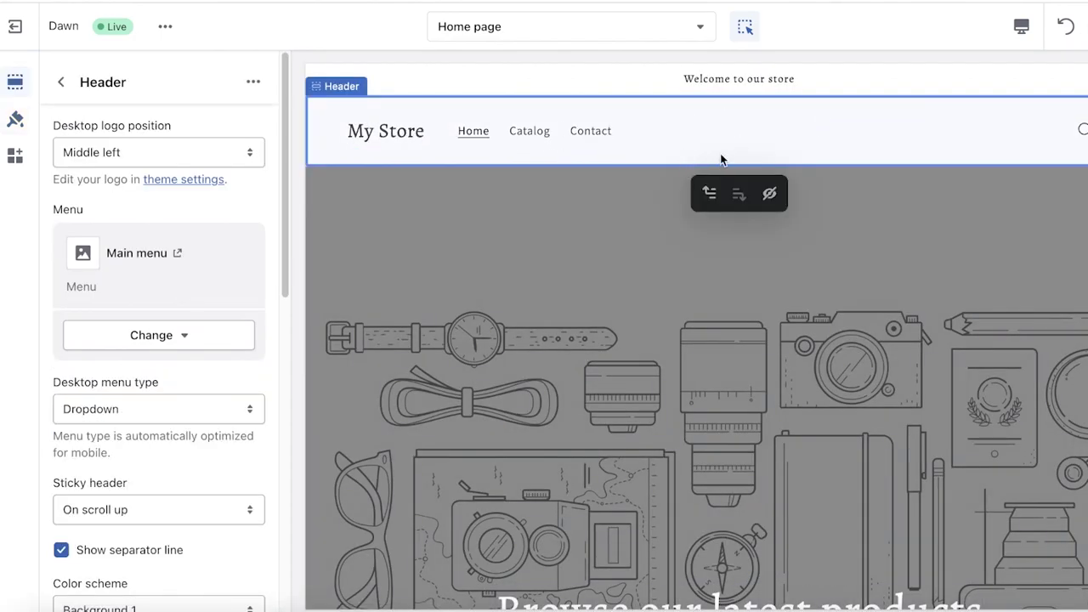
Give the header an 8 px bottom margin and 32 px top and bottom padding
scroll(400, 247, "down", 2)
scroll(204, 361, "down", 1)
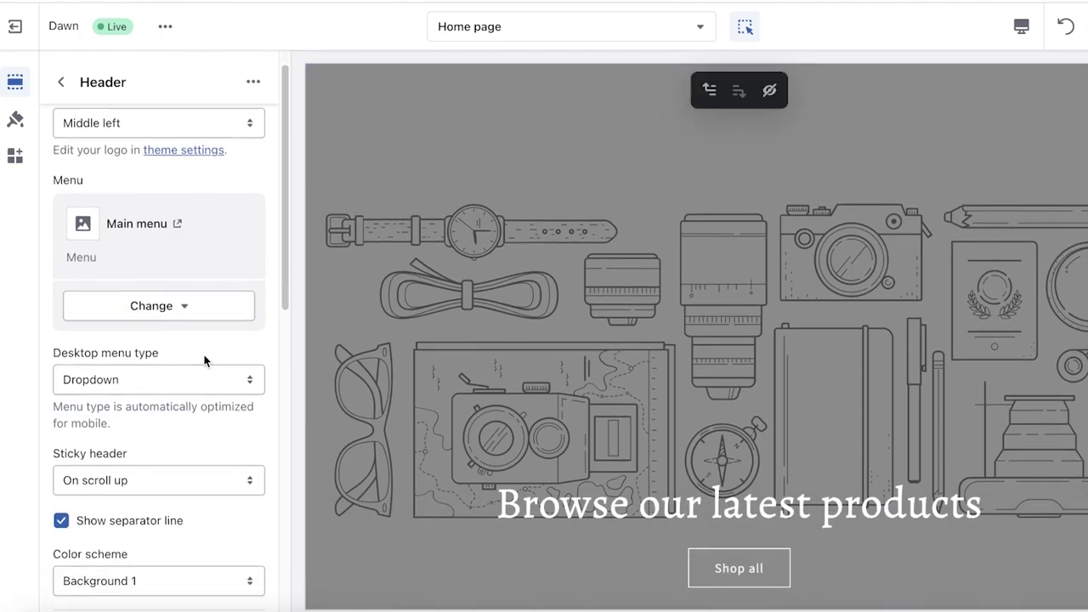
scroll(635, 132, "up", 2)
scroll(172, 335, "down", 2)
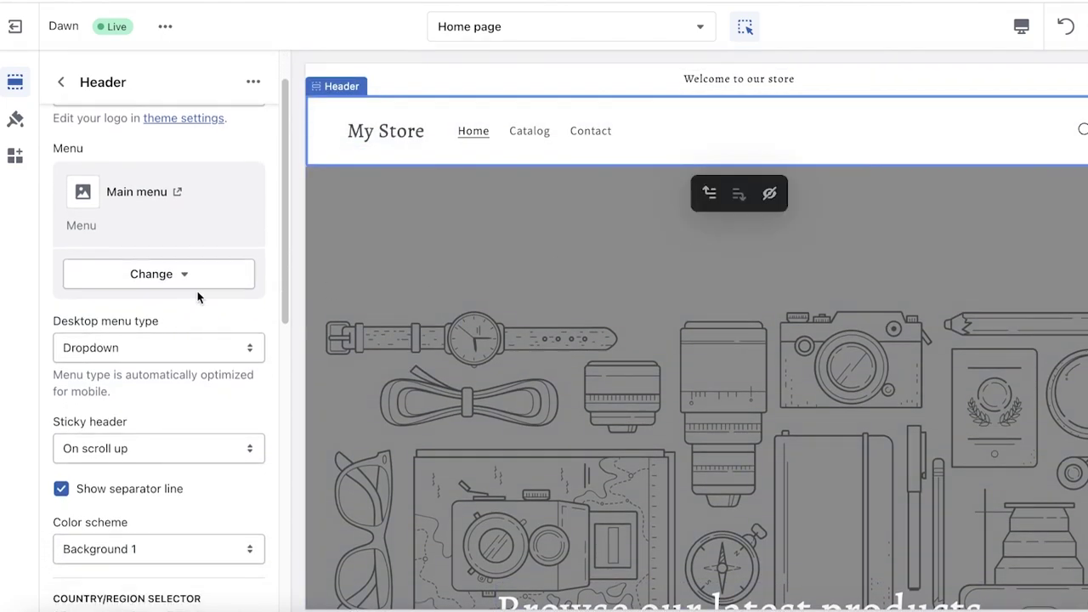
scroll(165, 192, "down", 4)
scroll(163, 220, "down", 10)
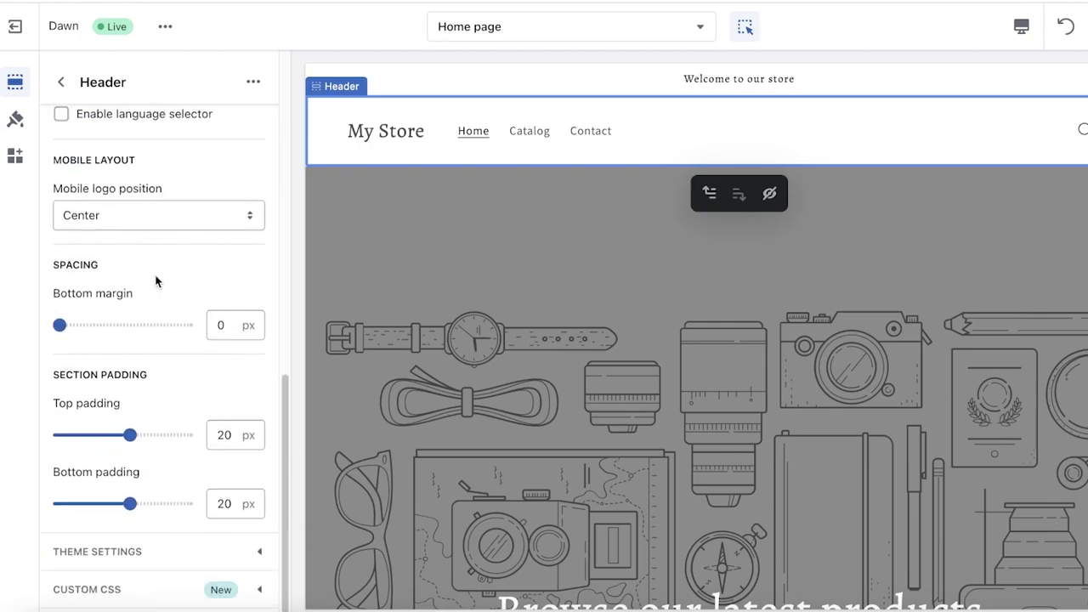
left_click_drag(60, 325, 69, 325)
left_click_drag(129, 435, 172, 435)
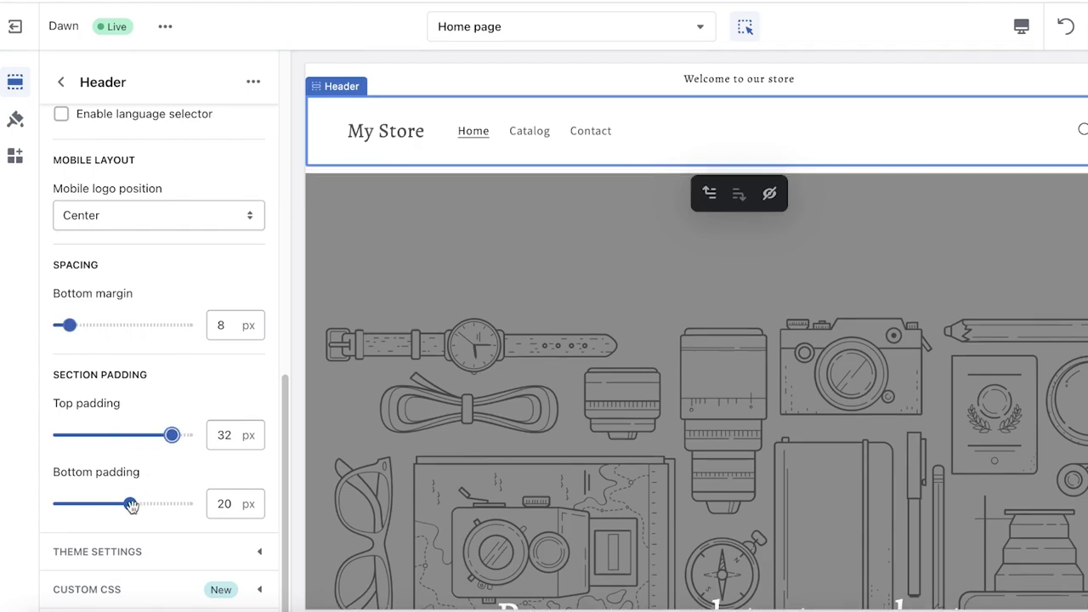
left_click_drag(129, 504, 172, 503)
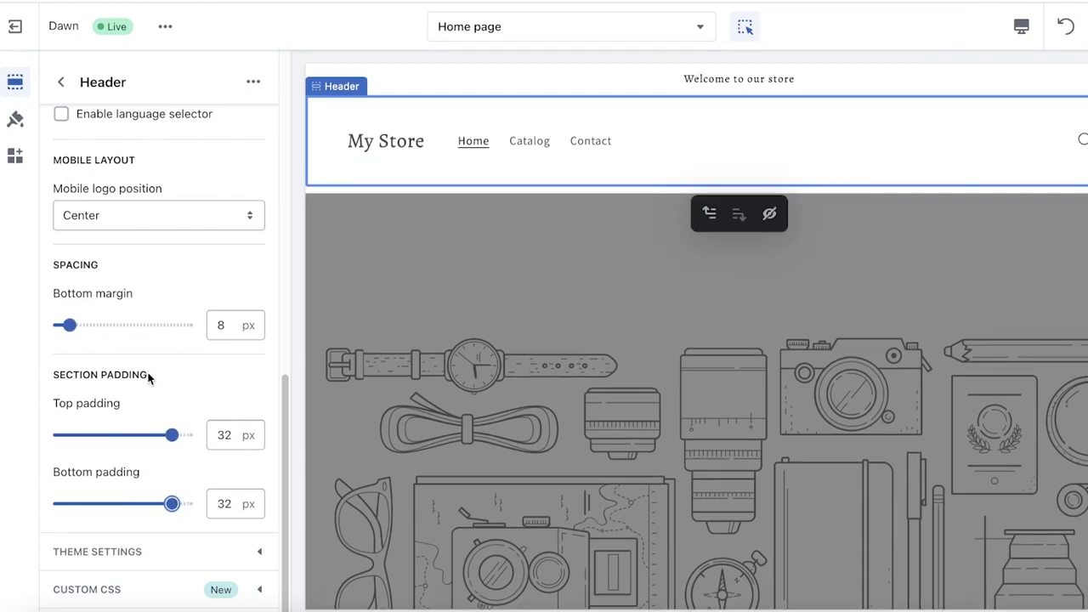
left_click(98, 551)
scroll(202, 392, "down", 5)
scroll(203, 392, "down", 8)
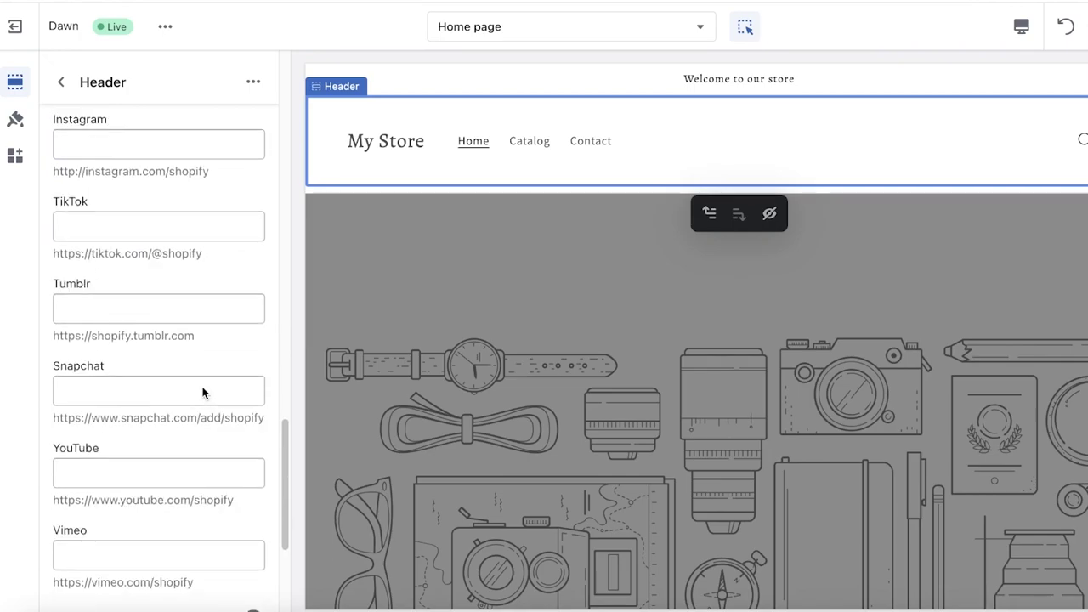
Raise the Alegreya heading font size scale to 150%, then reselect the header section
left_click(16, 118)
left_click(141, 161)
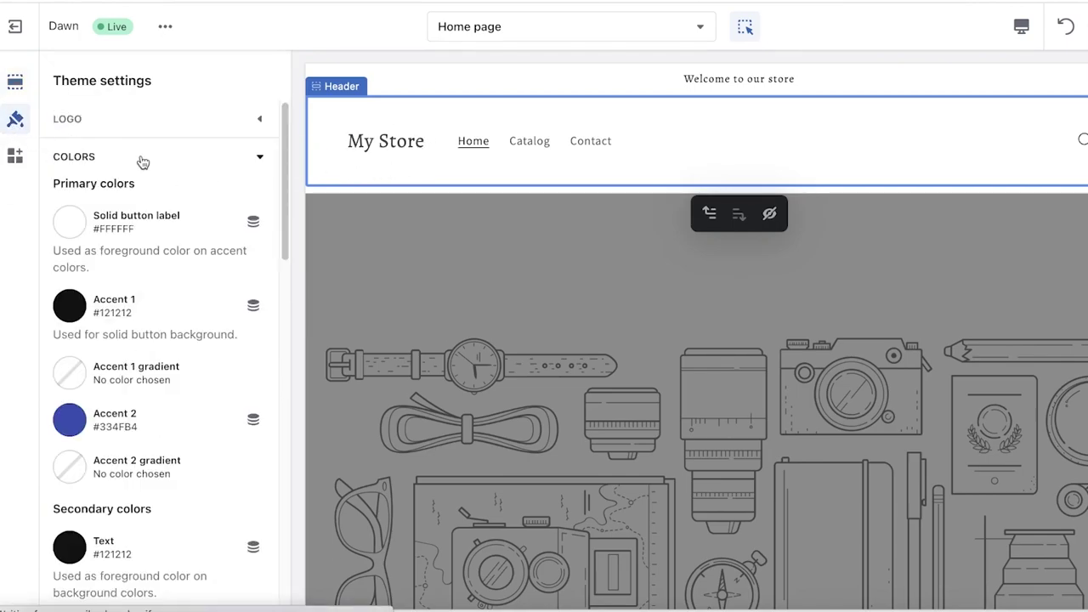
left_click(139, 161)
left_click(106, 208)
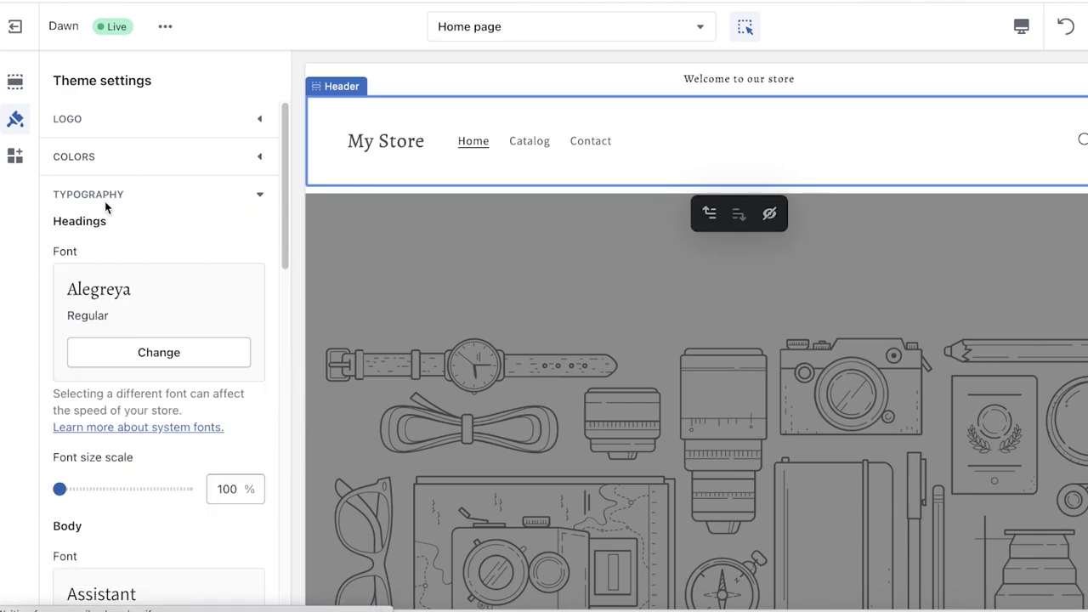
left_click_drag(64, 490, 189, 490)
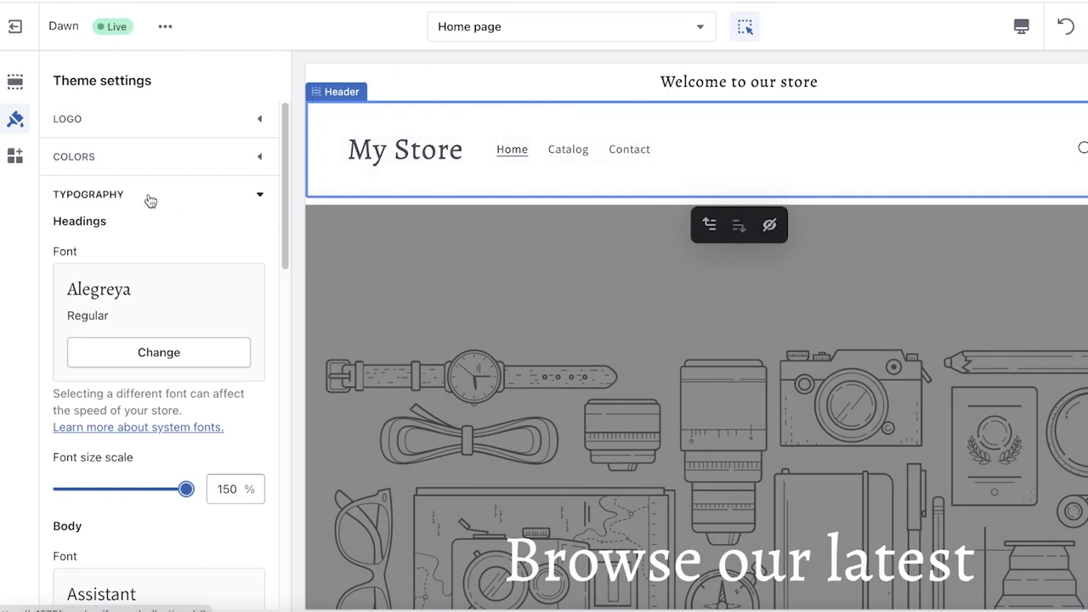
left_click(527, 149)
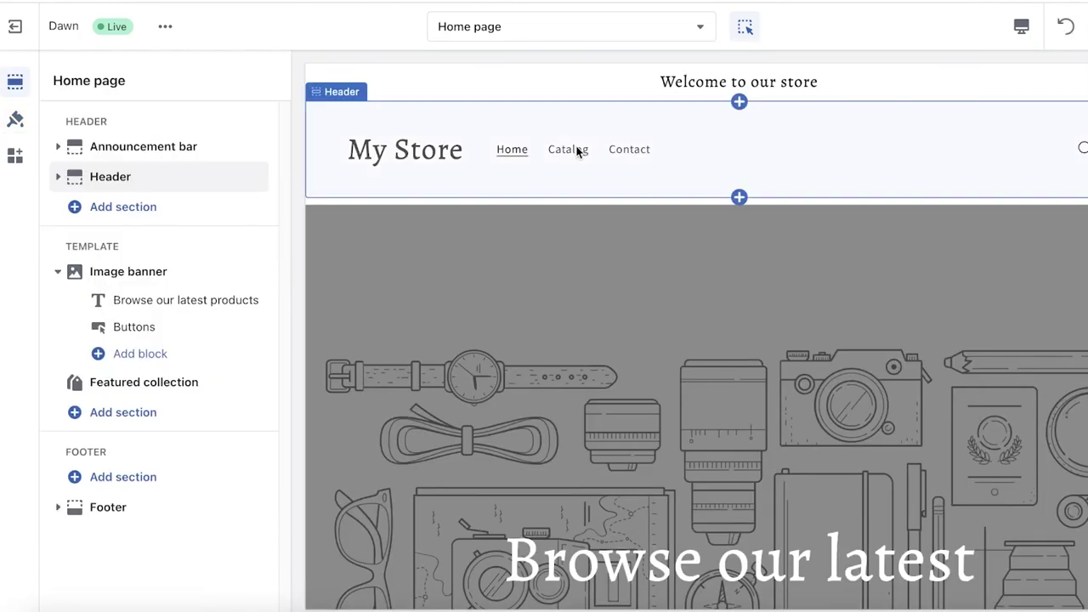
left_click(632, 152)
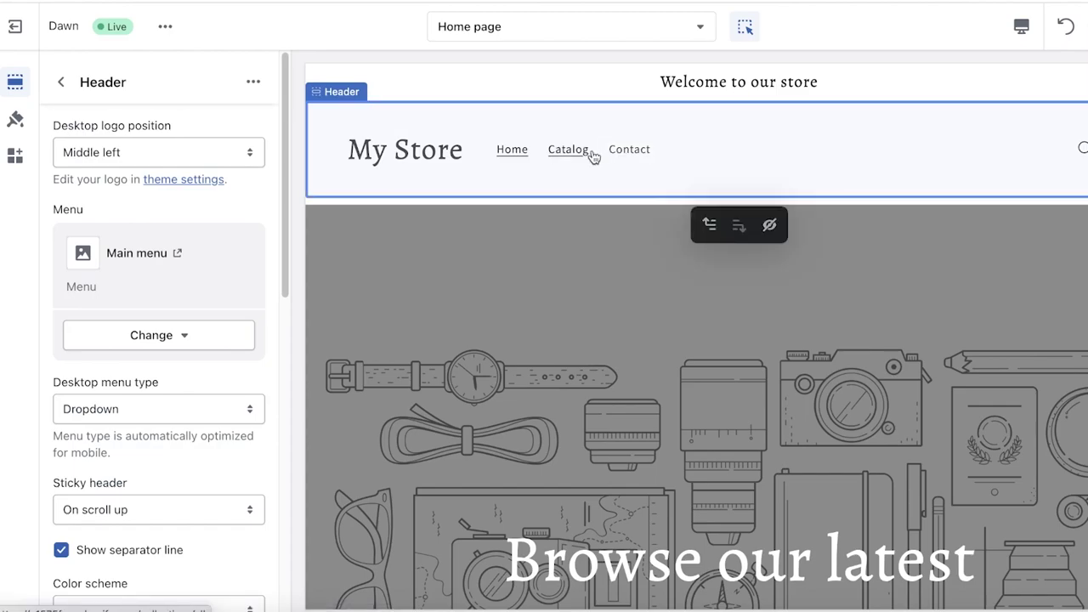
left_click(118, 338)
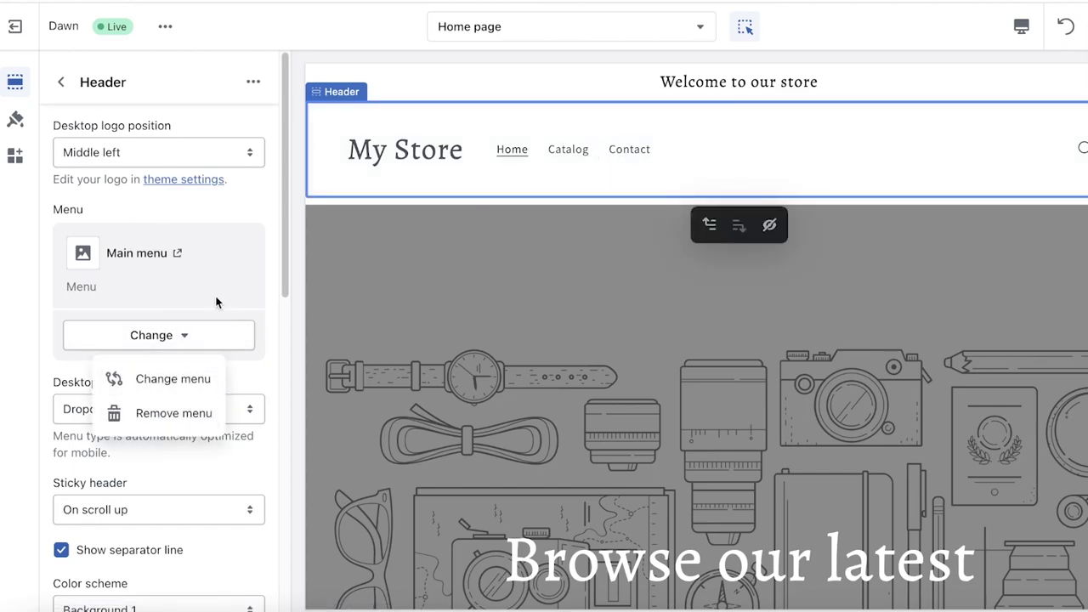
left_click(223, 267)
scroll(173, 437, "down", 1)
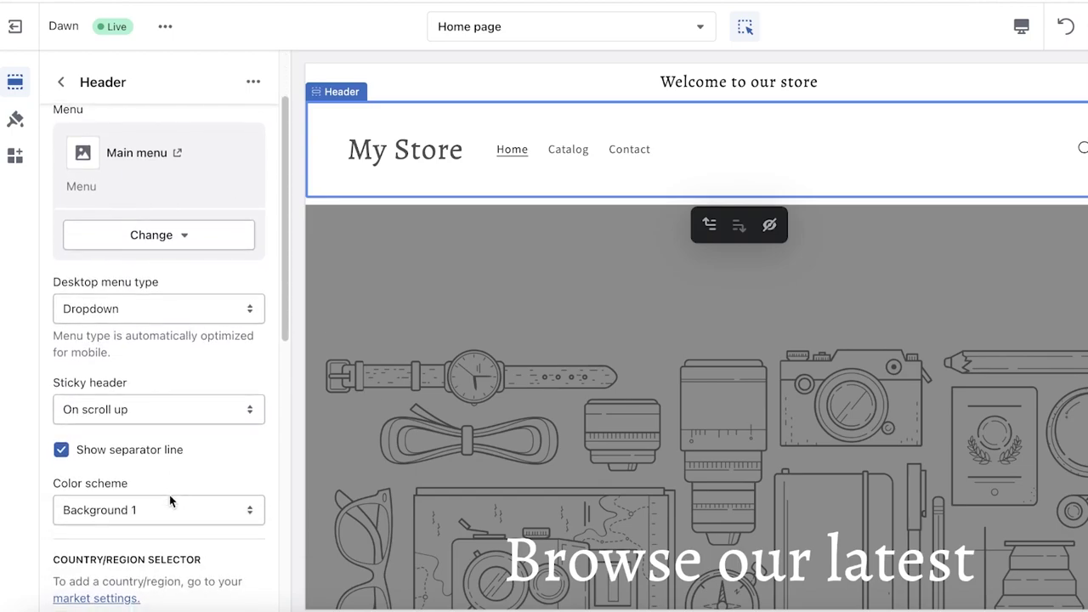
scroll(170, 497, "down", 3)
scroll(155, 457, "down", 5)
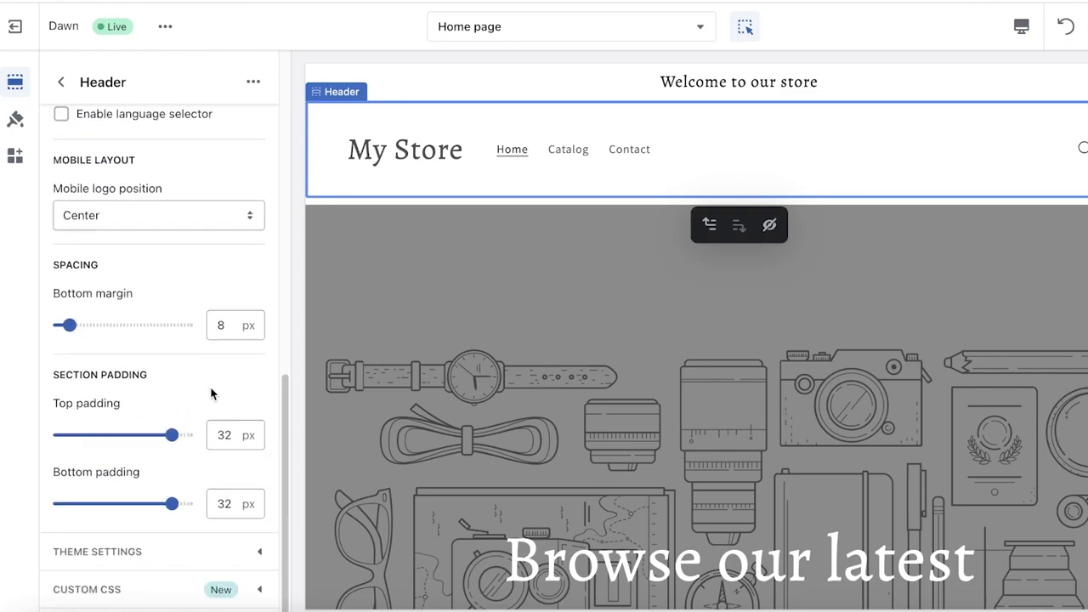
scroll(213, 394, "up", 6)
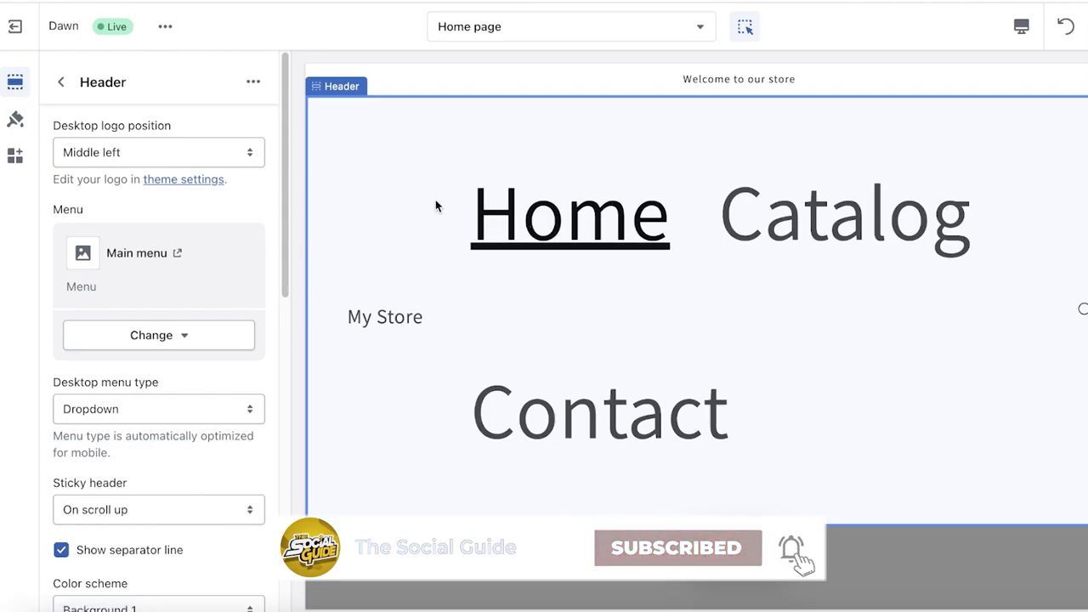
Select the Home link text, then load the Catalog collection page in the preview
left_click_drag(435, 206, 669, 245)
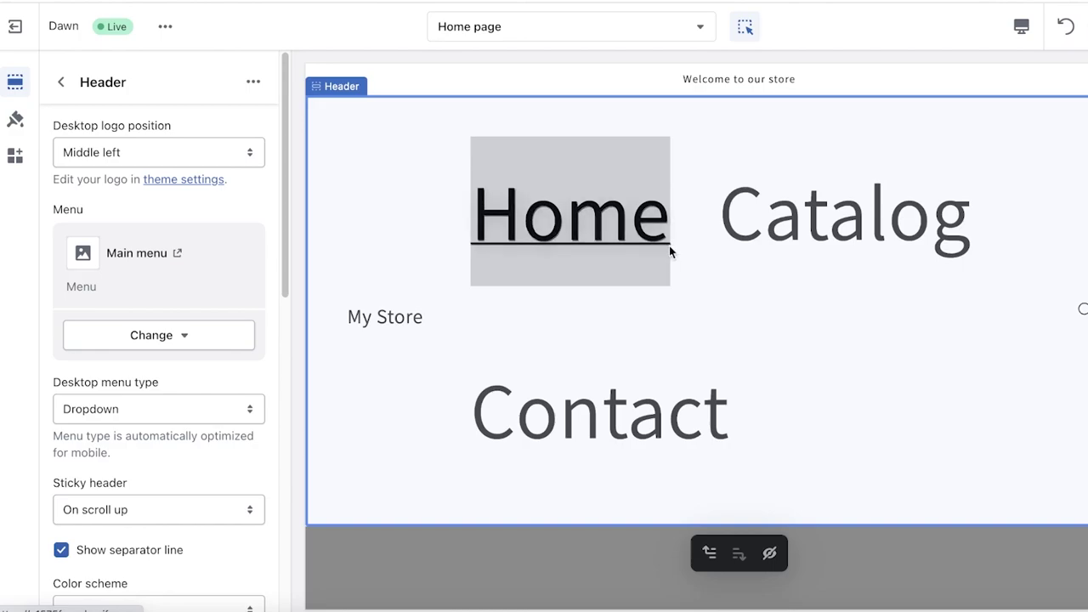
left_click(694, 295)
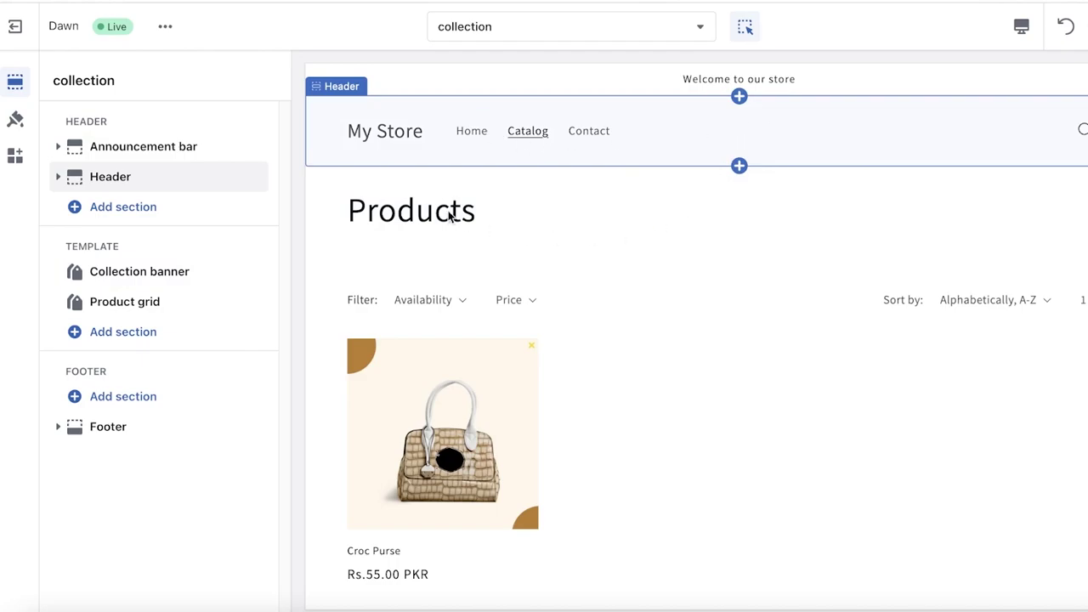
Return the preview to the Home page via the header's Home link
left_click(466, 136)
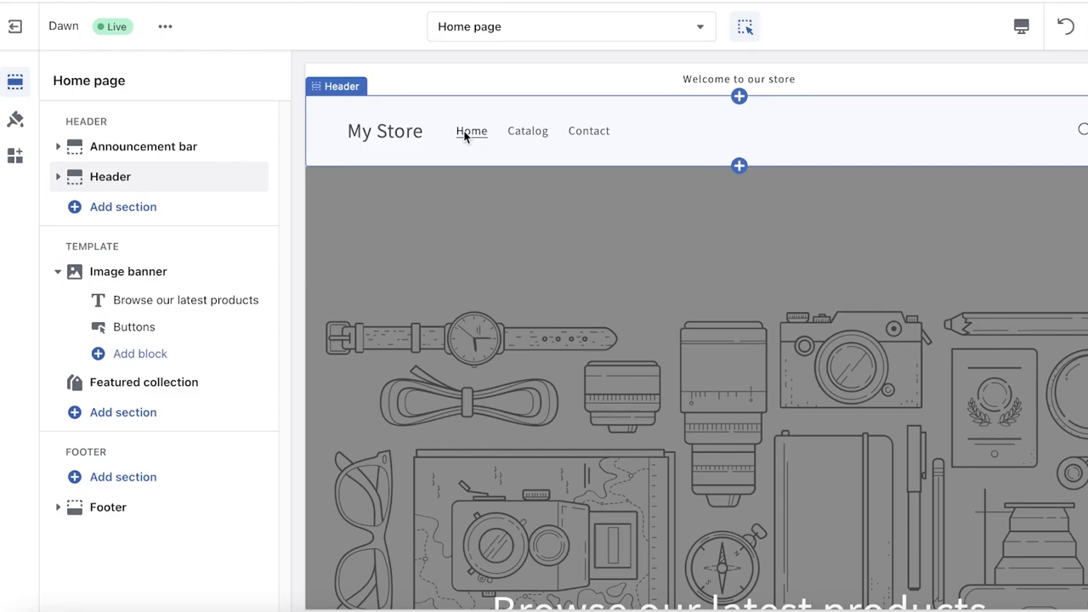
Select the Header section in the preview and inspect the Home menu link in Chrome DevTools
left_click(600, 132)
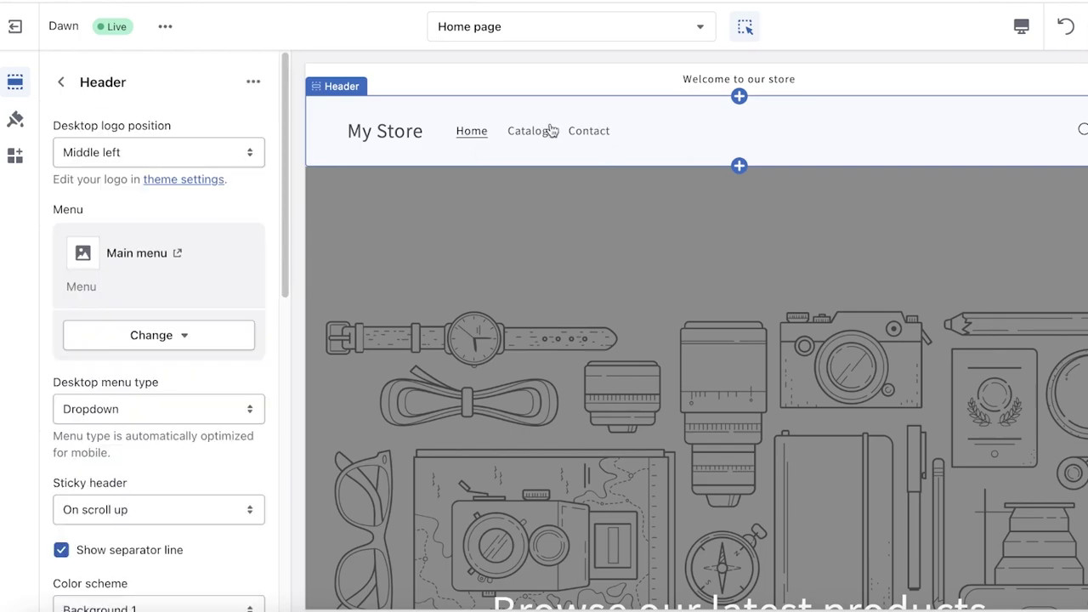
left_click(615, 209)
scroll(561, 143, "up", 2)
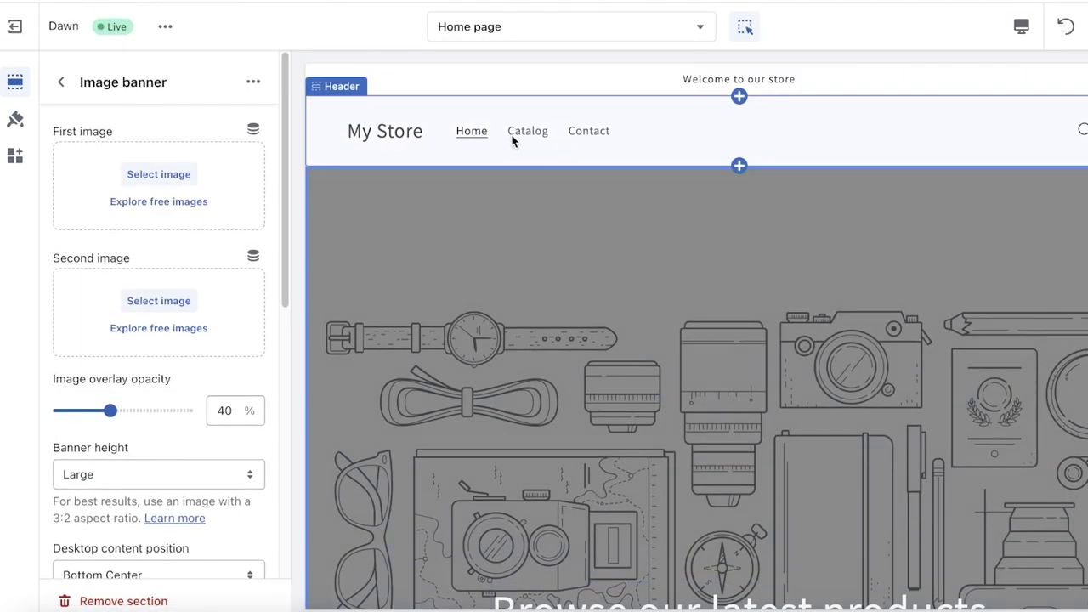
left_click_drag(456, 141, 463, 139)
left_click(485, 133)
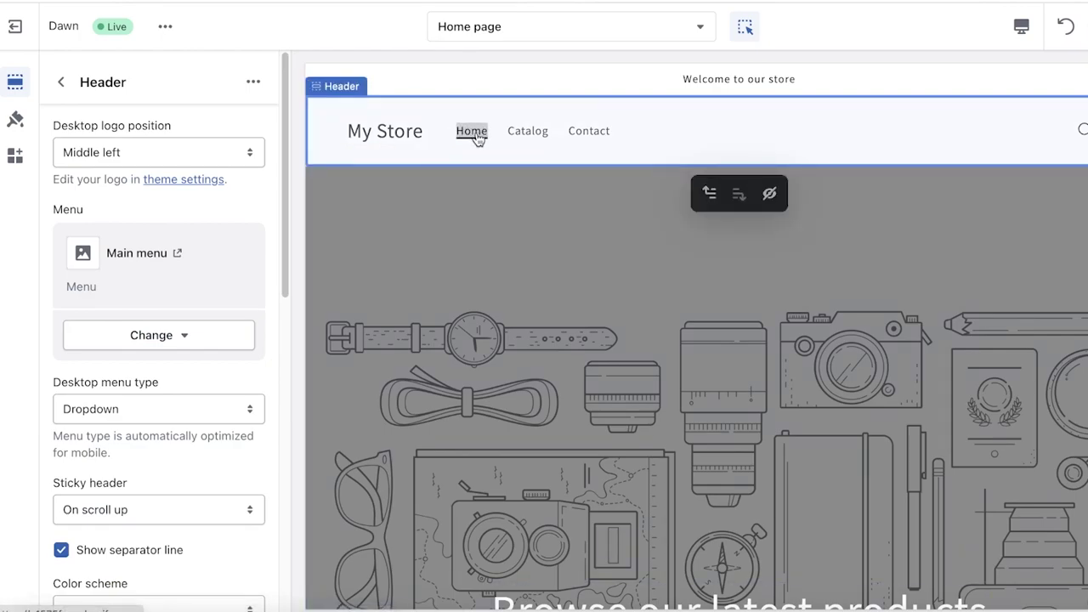
right_click(477, 129)
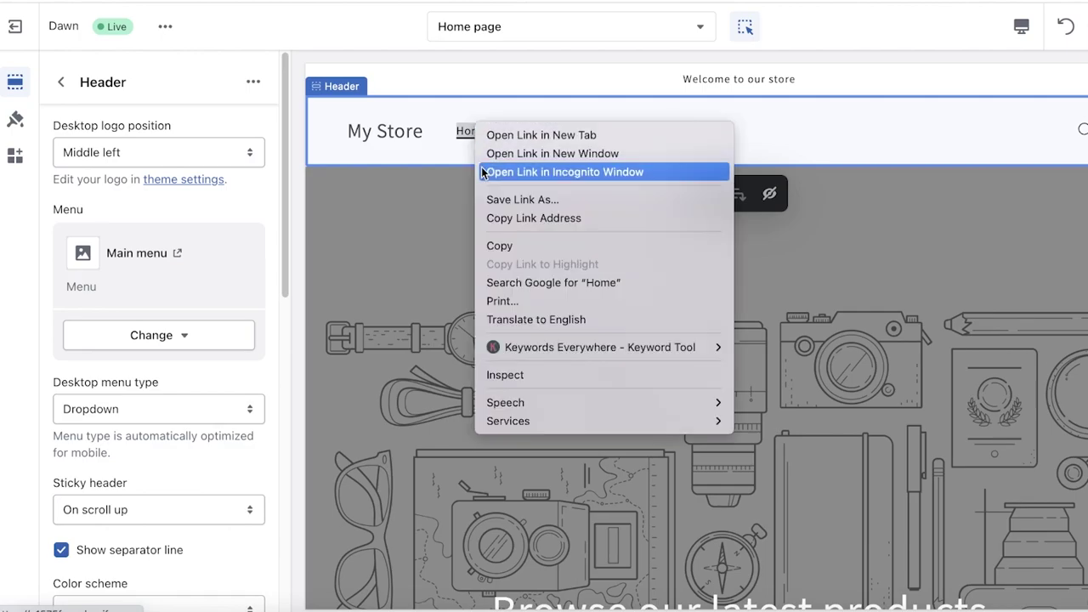
left_click(565, 374)
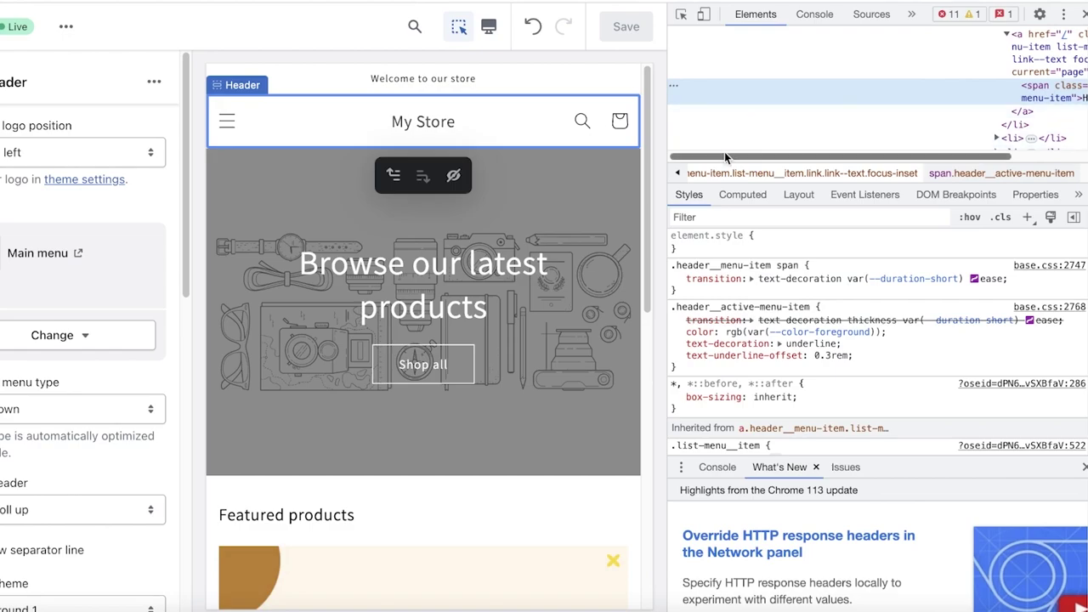
Deselect the header to show the Home page section list, and narrow the DevTools panel
key("Escape")
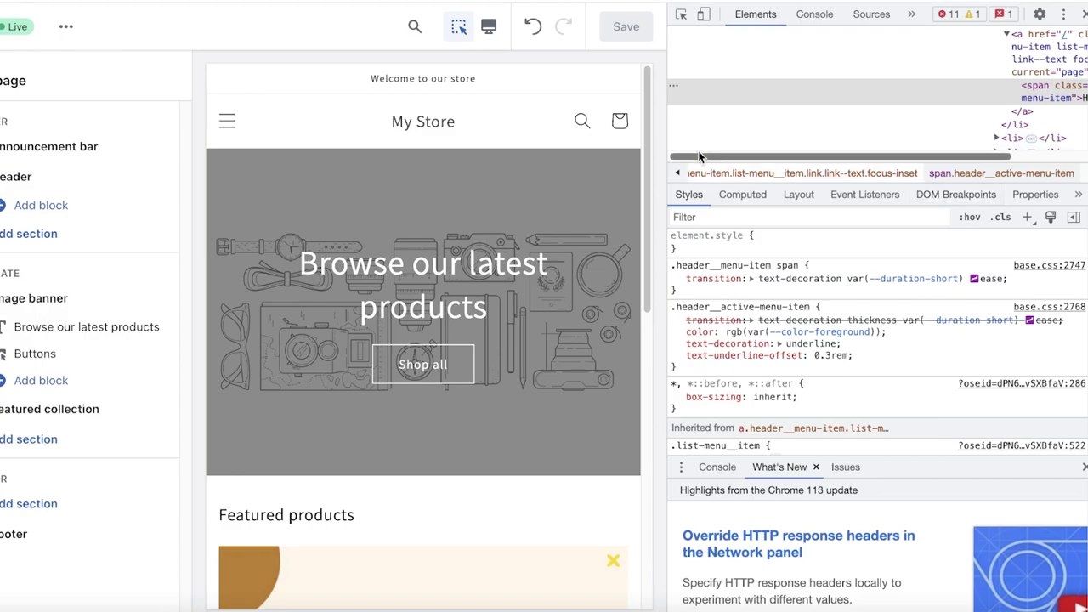
left_click_drag(670, 83, 650, 119)
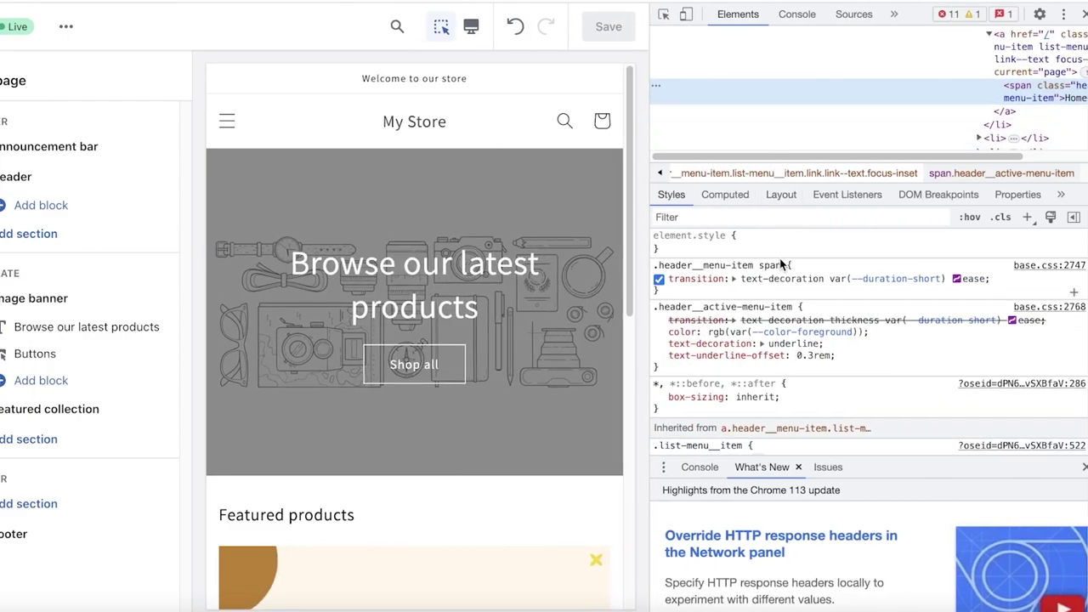
scroll(778, 264, "down", 3)
scroll(769, 287, "down", 5)
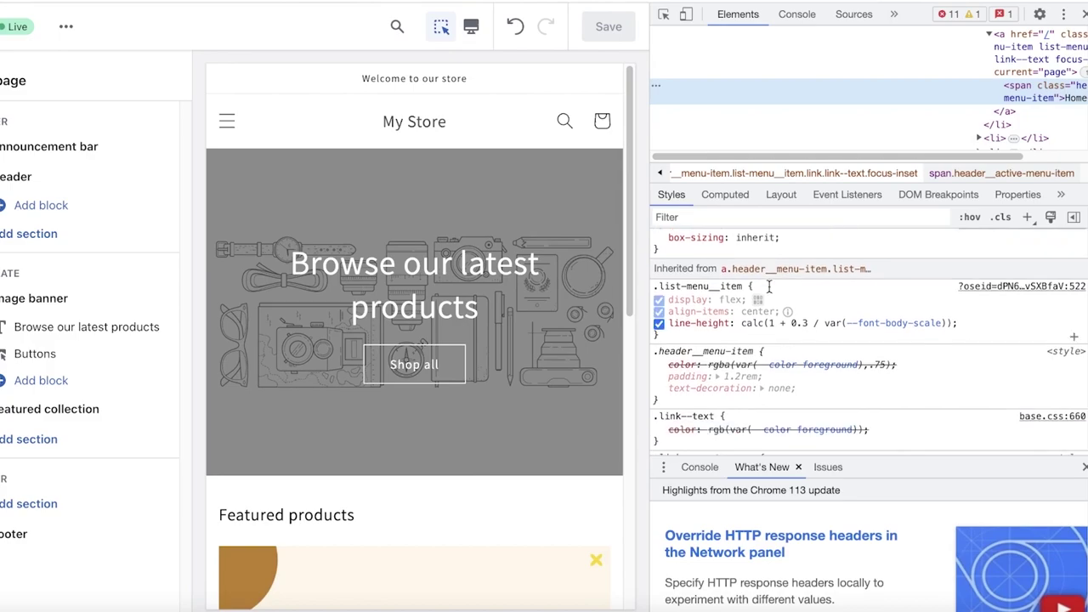
scroll(769, 294, "down", 2)
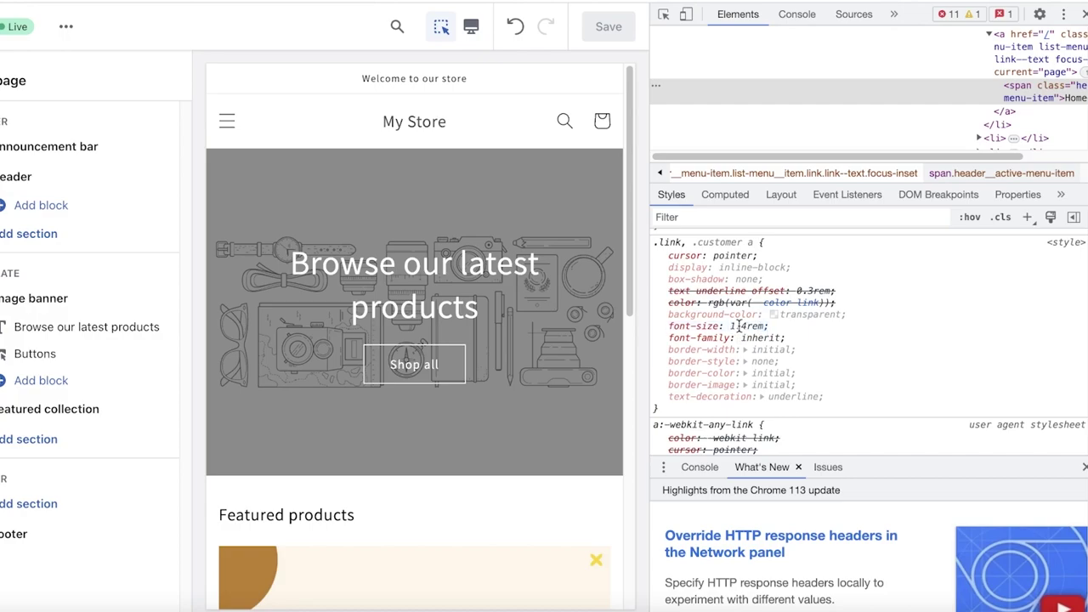
left_click(739, 326)
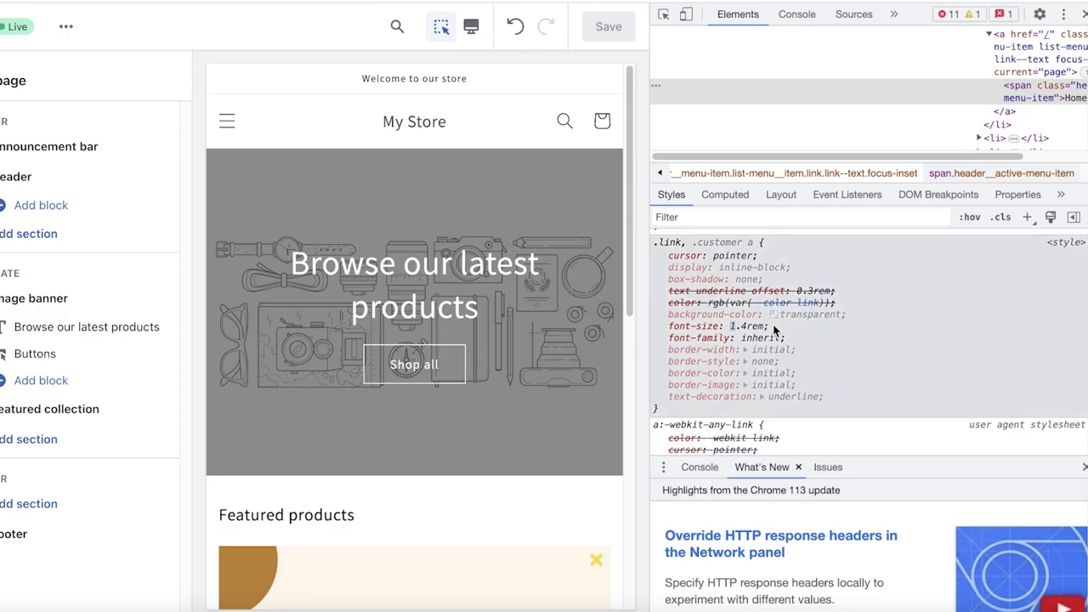
scroll(752, 319, "up", 1)
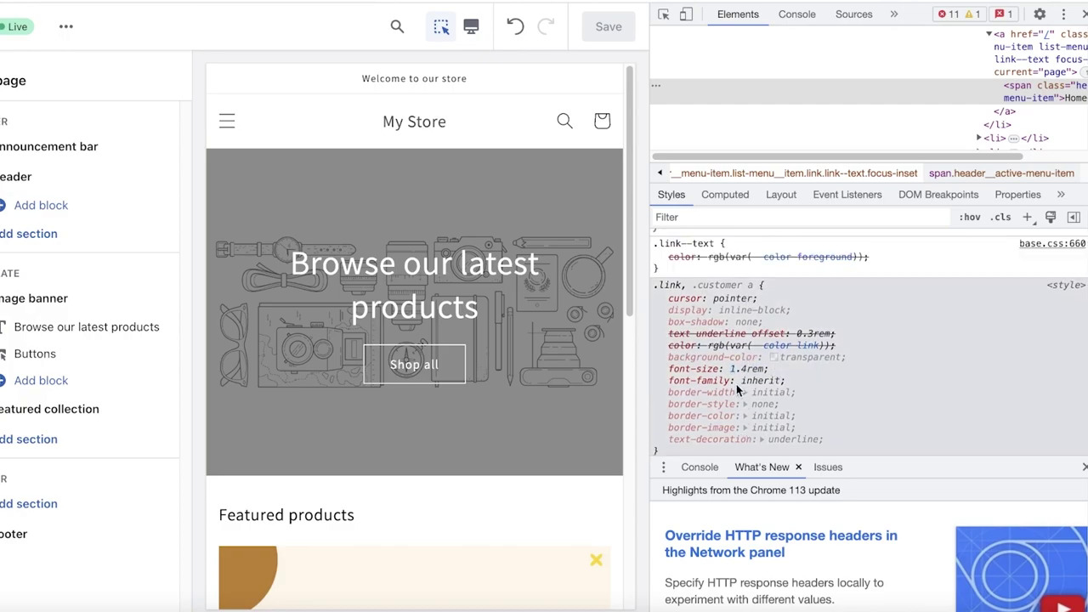
scroll(791, 349, "up", 4)
scroll(848, 330, "up", 1)
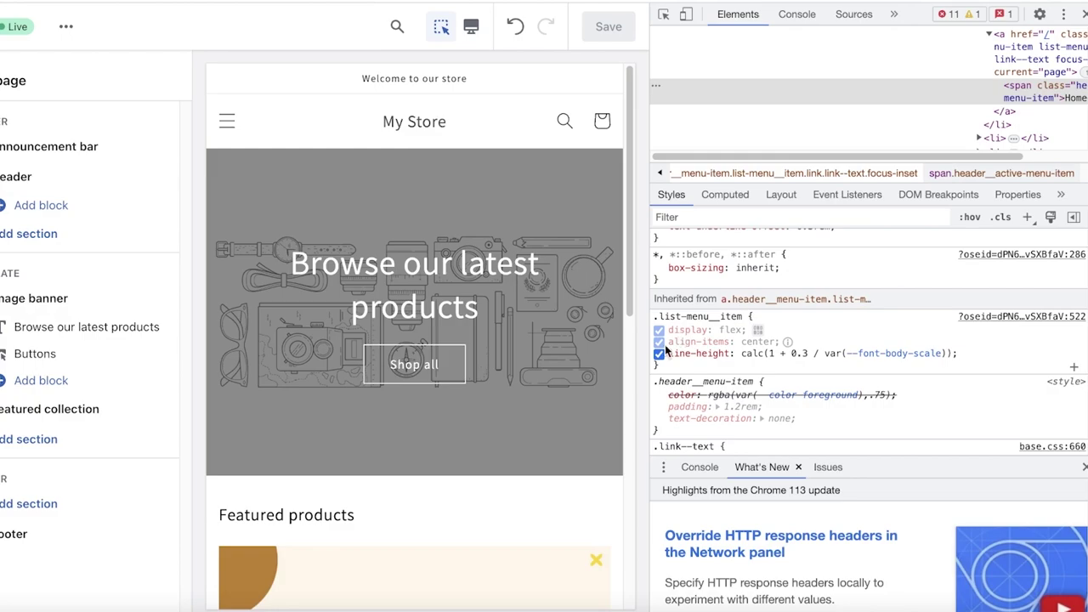
scroll(746, 416, "down", 2)
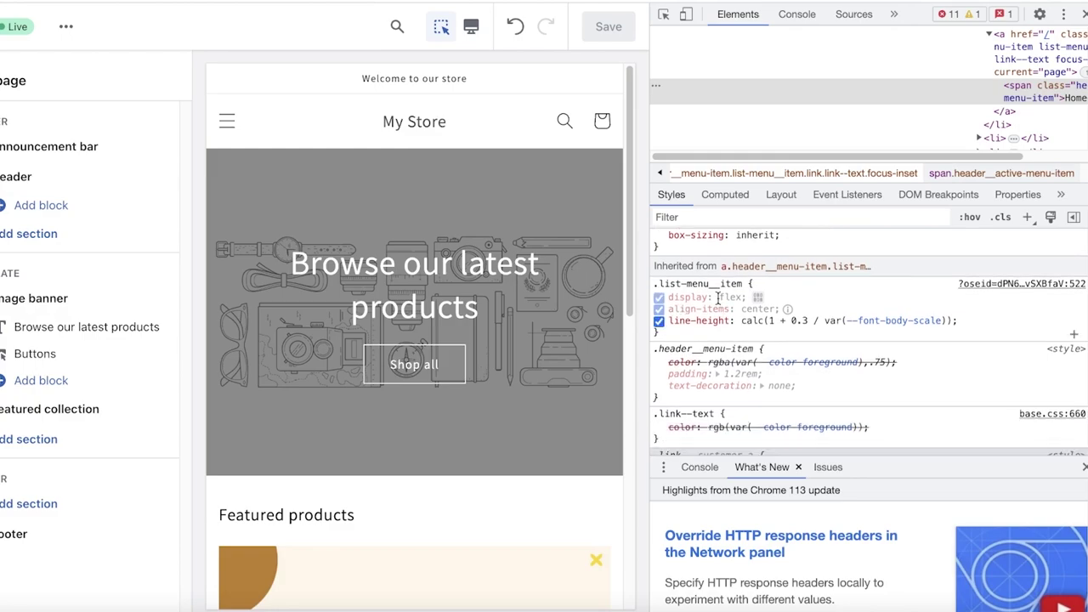
scroll(752, 350, "up", 1)
scroll(751, 351, "up", 1)
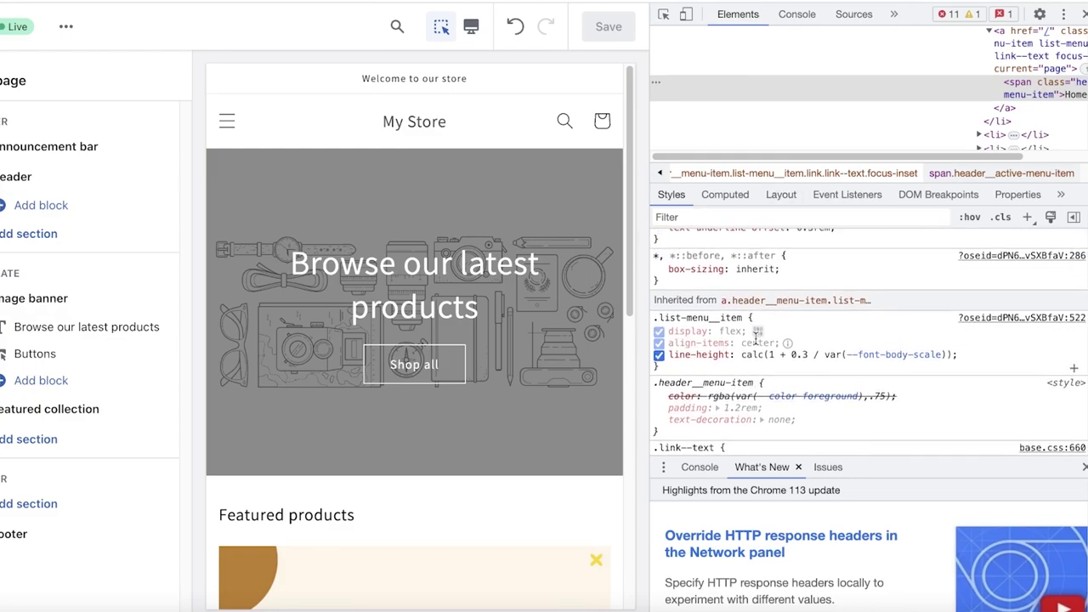
scroll(744, 276, "up", 2)
scroll(749, 272, "up", 2)
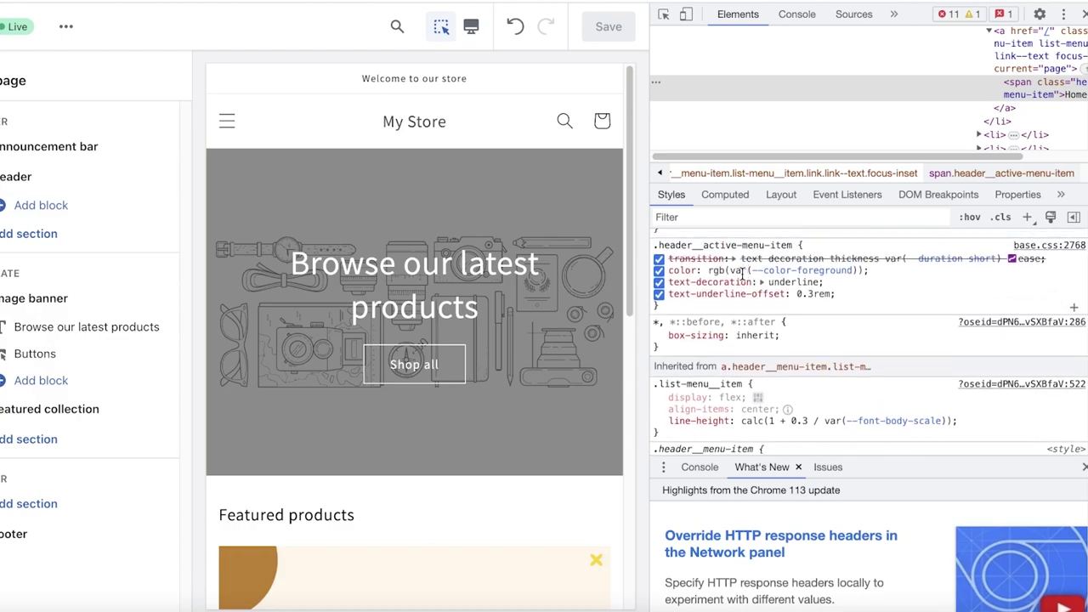
scroll(868, 331, "up", 1)
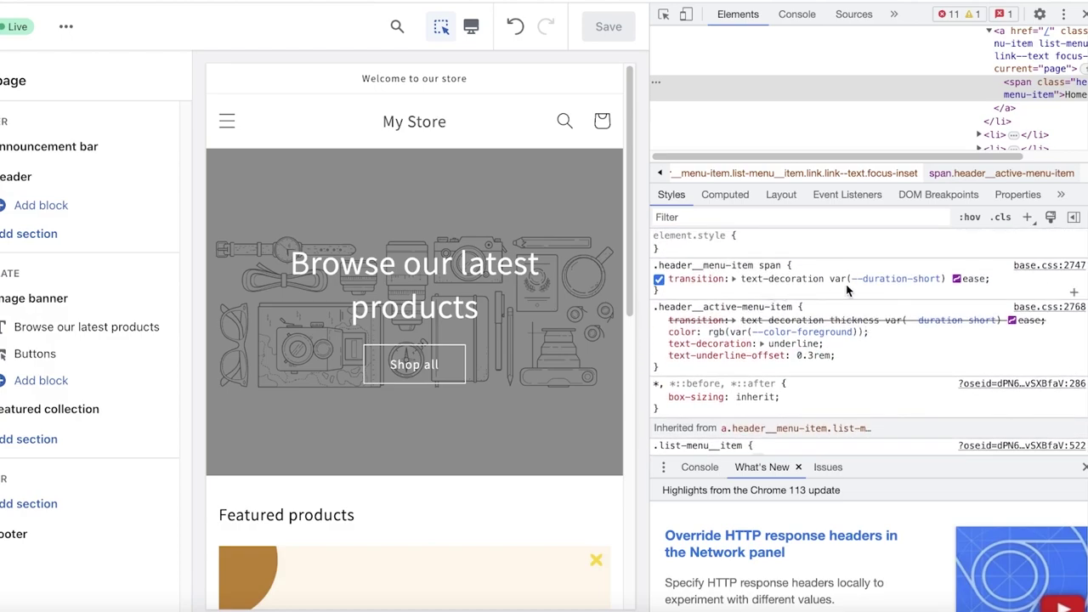
scroll(805, 343, "down", 3)
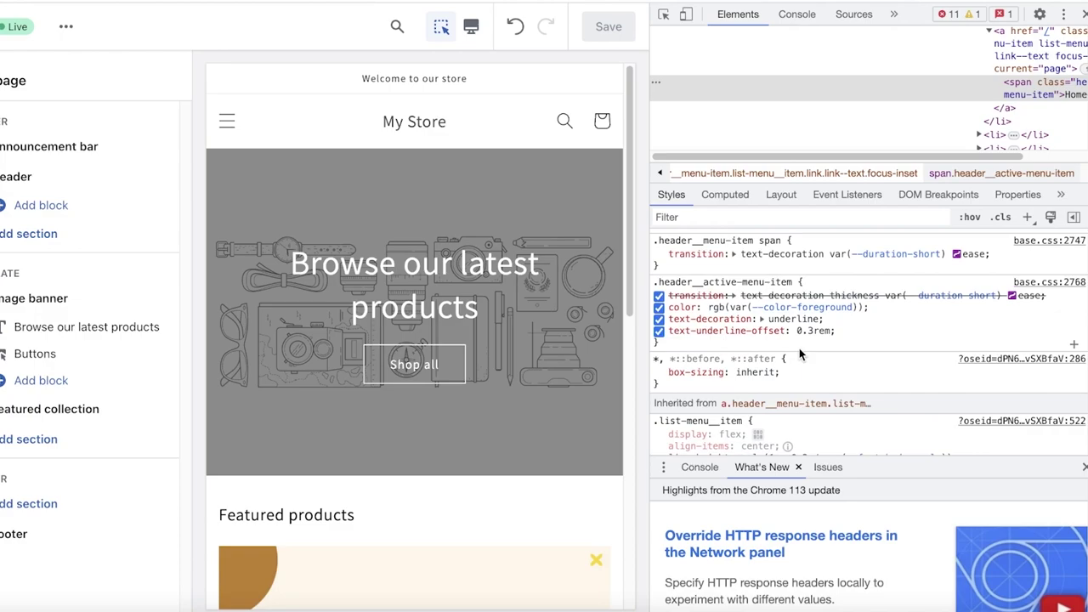
Edit the .list-menu__item line-height calc by deleting the 3 from its 0.3 term
scroll(730, 338, "down", 1)
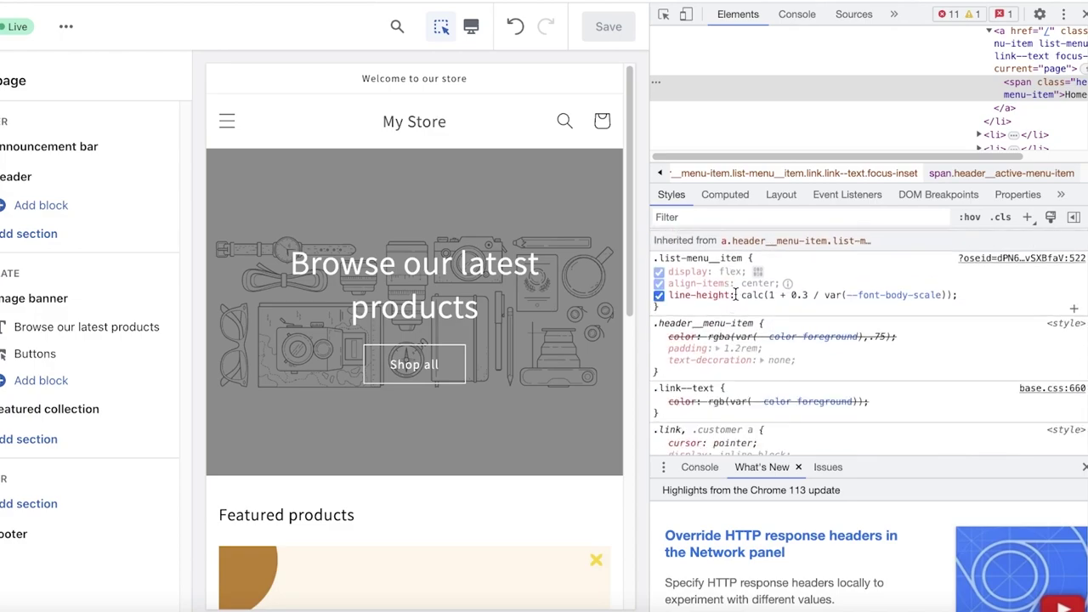
left_click(800, 298)
key("Escape")
left_click(806, 297)
left_click(810, 296)
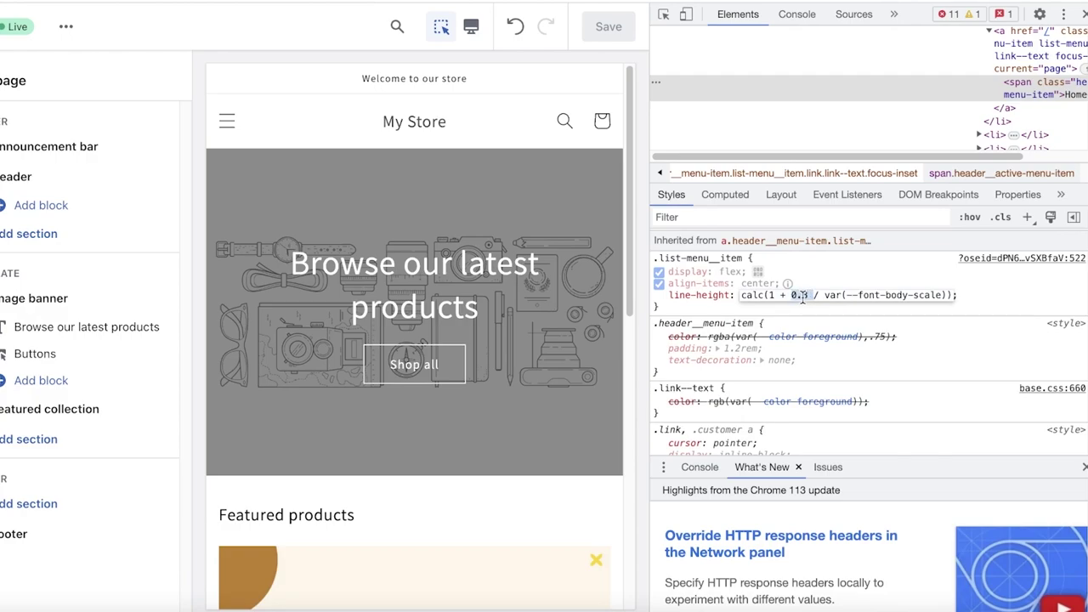
key("BackSpace")
key("Tab")
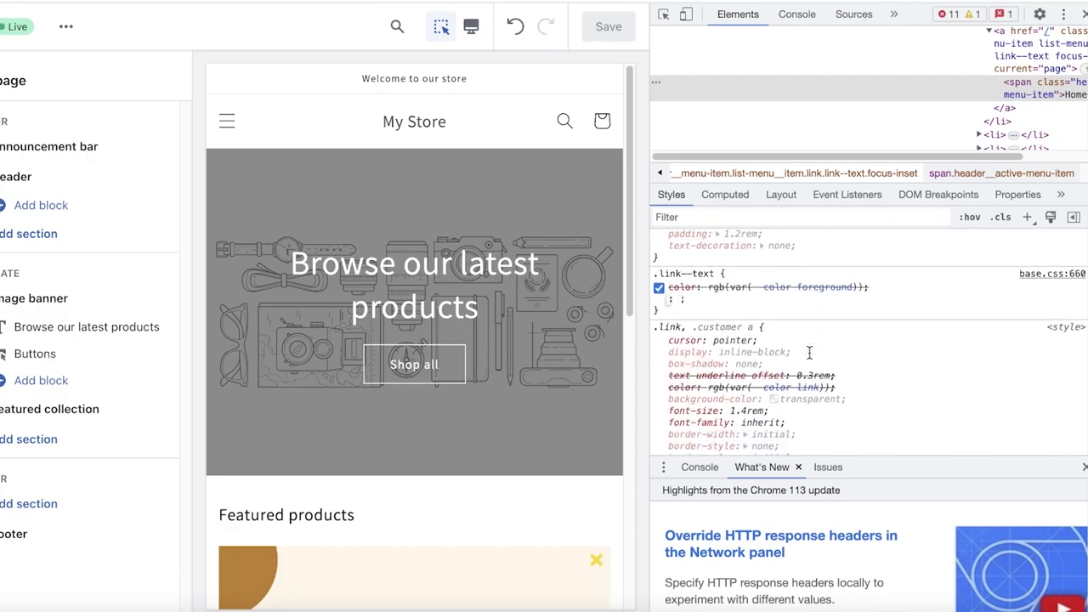
scroll(809, 352, "down", 2)
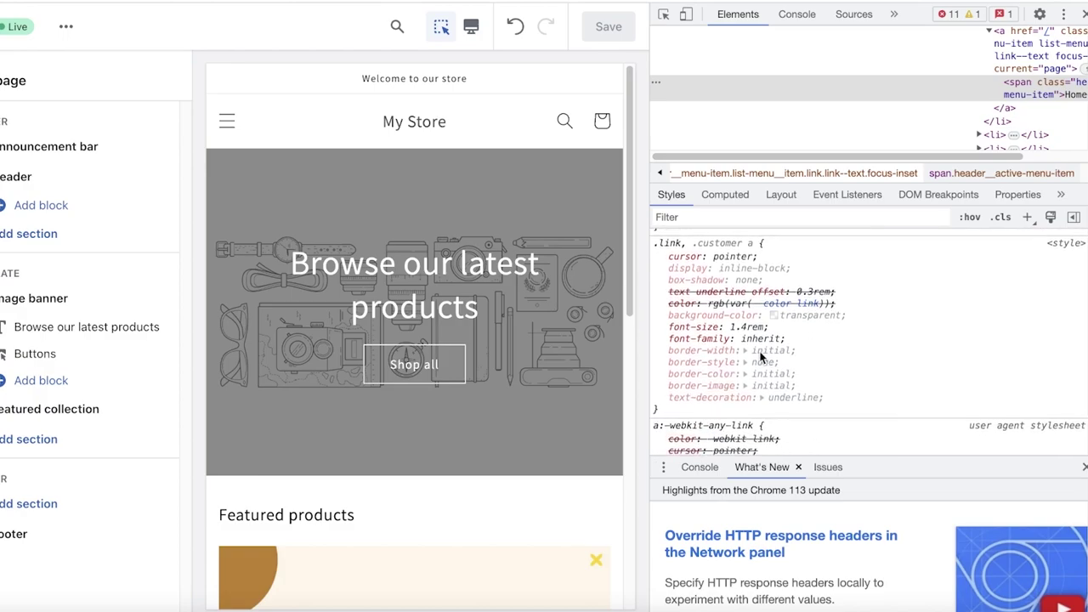
scroll(740, 328, "down", 1)
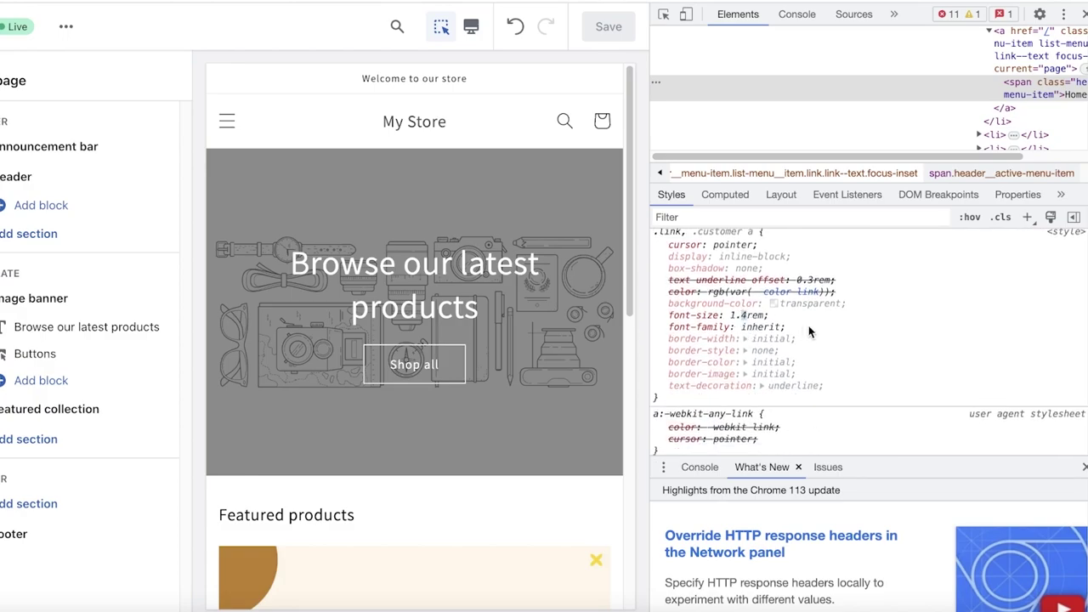
scroll(809, 332, "down", 10)
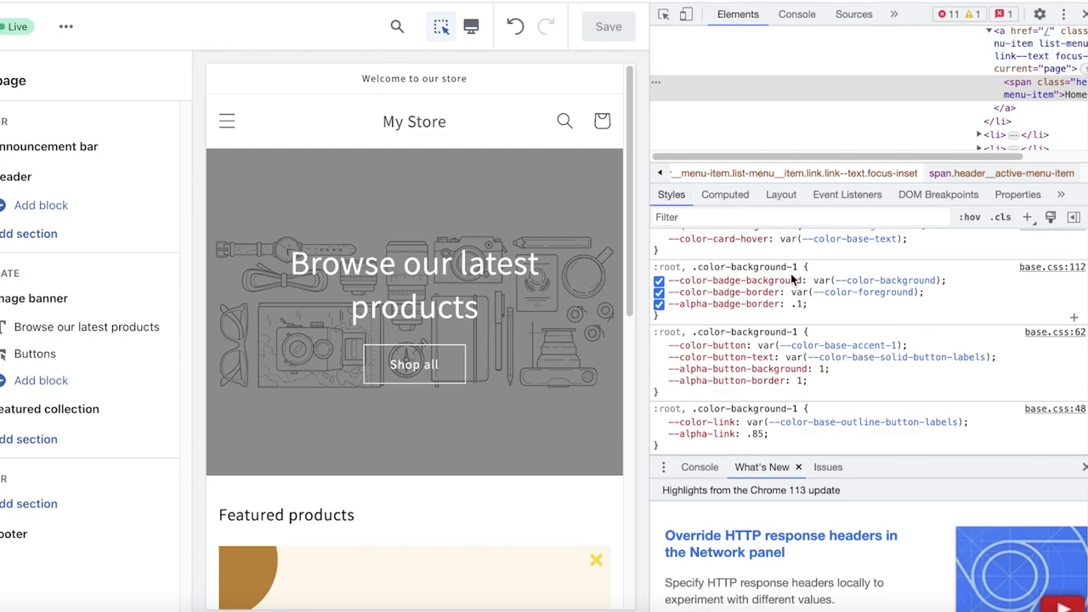
scroll(788, 274, "down", 5)
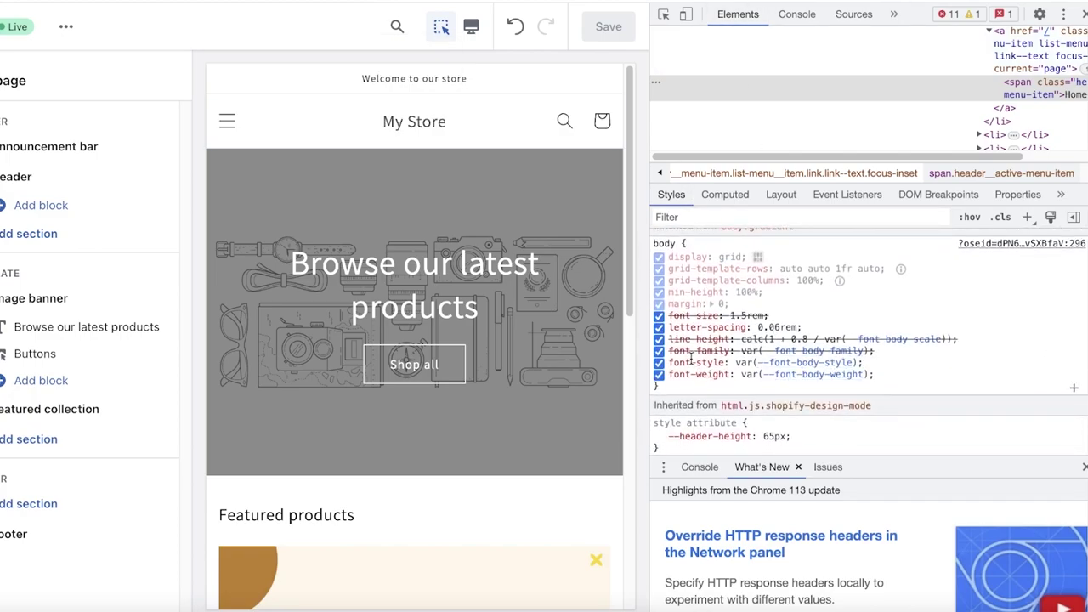
scroll(690, 362, "down", 1)
scroll(688, 355, "up", 3)
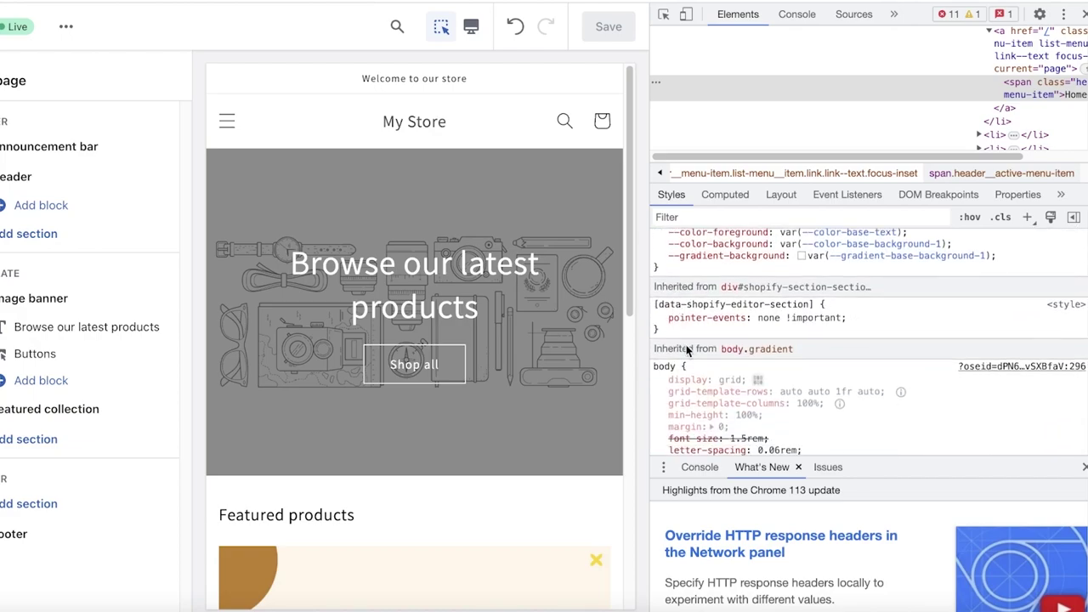
scroll(689, 351, "down", 3)
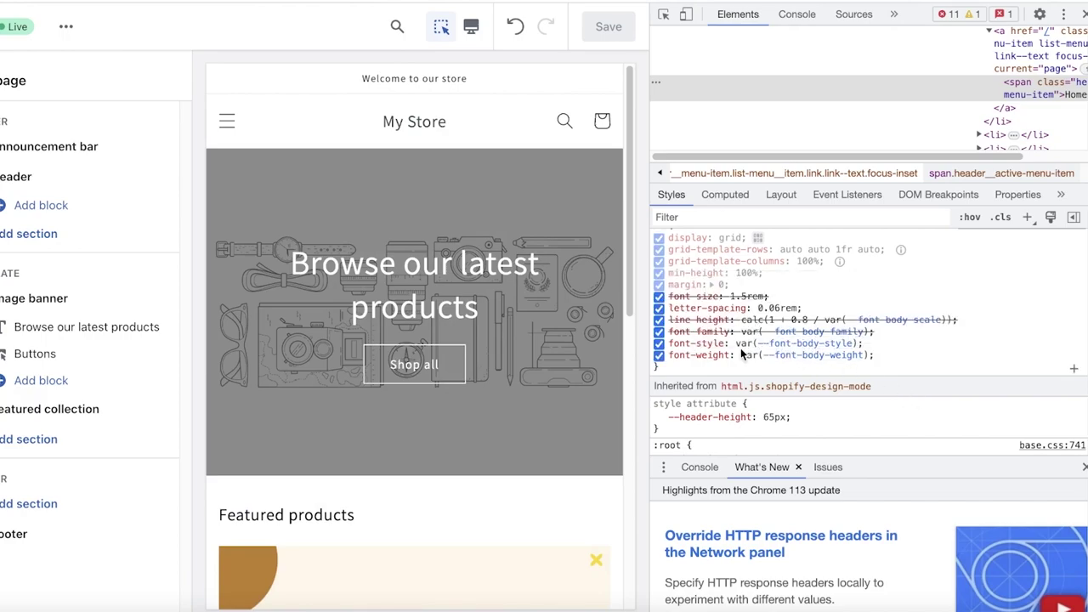
scroll(730, 353, "down", 5)
scroll(730, 353, "up", 6)
scroll(765, 357, "down", 3)
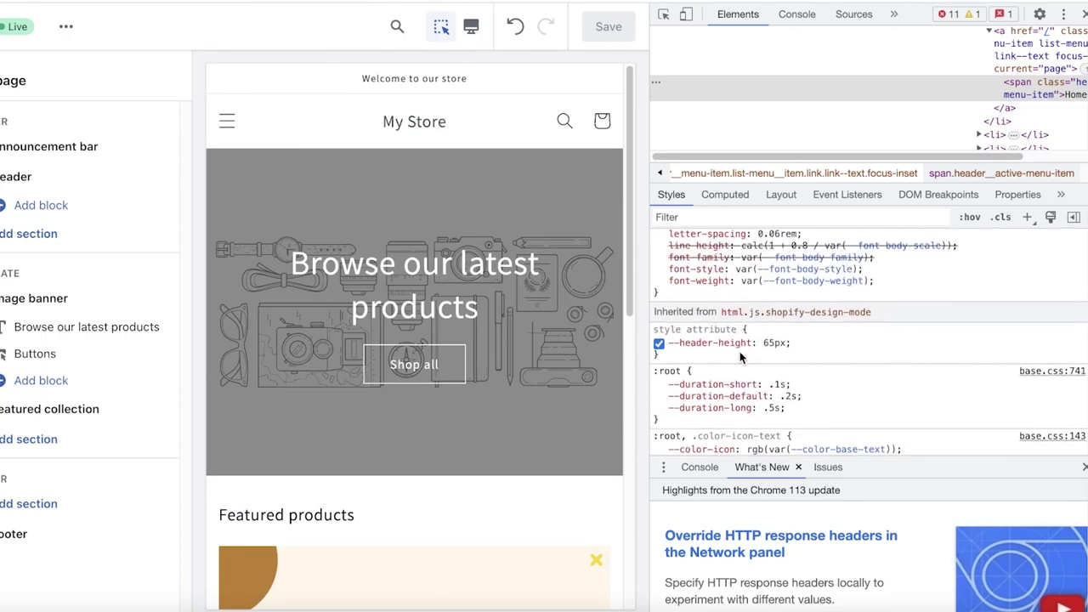
scroll(770, 359, "down", 4)
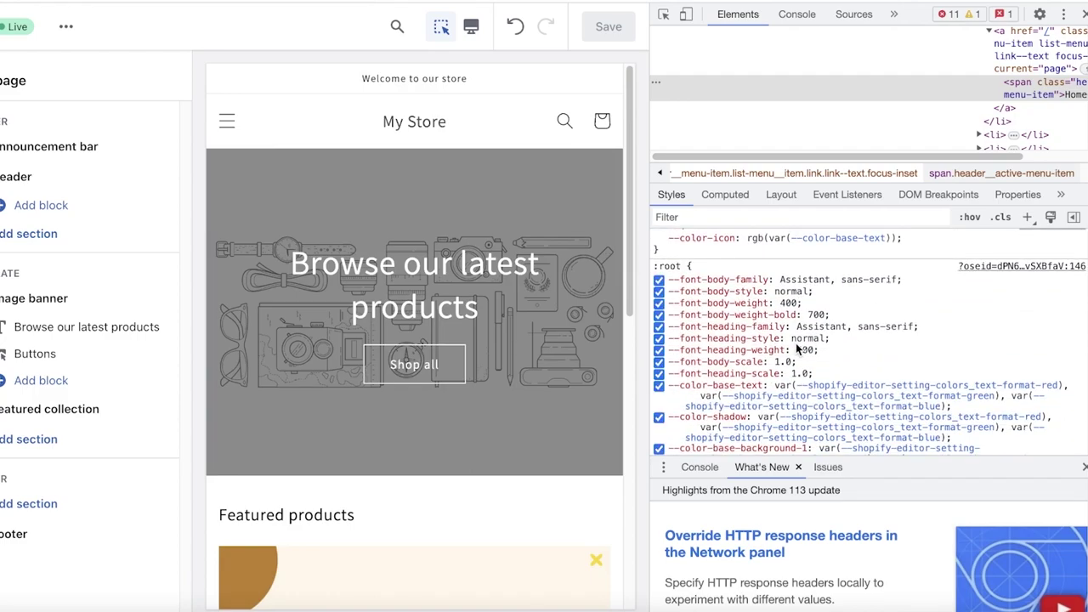
scroll(791, 348, "up", 1)
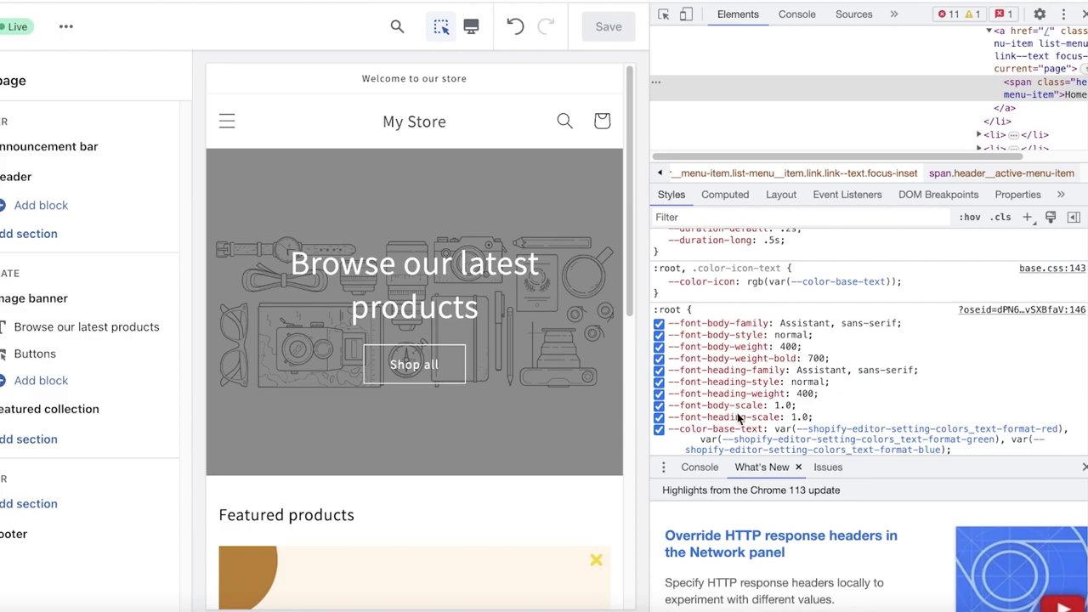
Set :root --font-heading-scale to 2.0, try 1.0, then revert to 2.0
left_click(803, 417)
key("BackSpace")
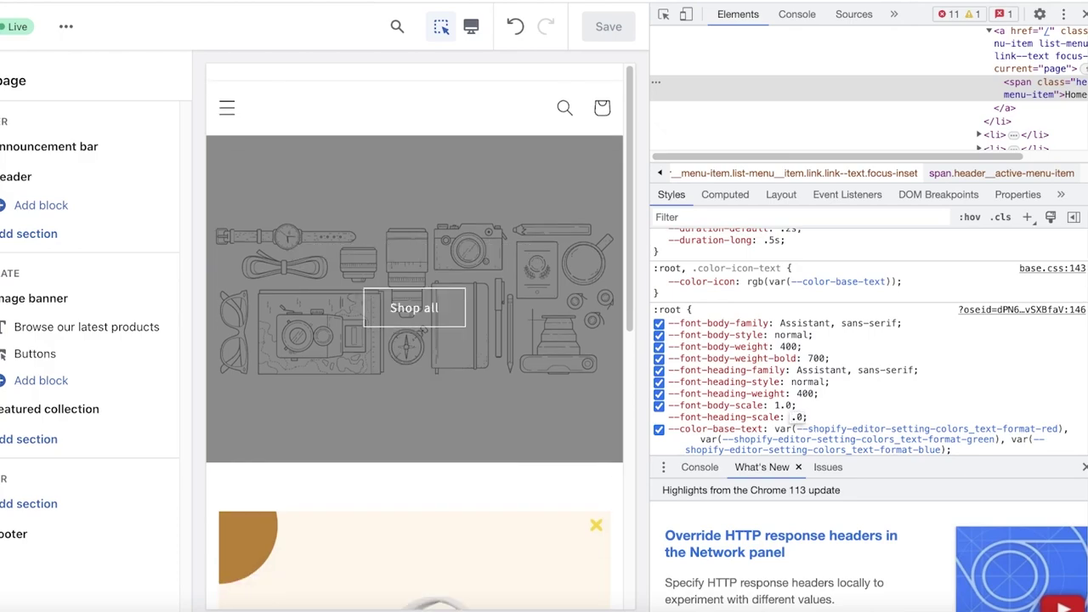
type("2")
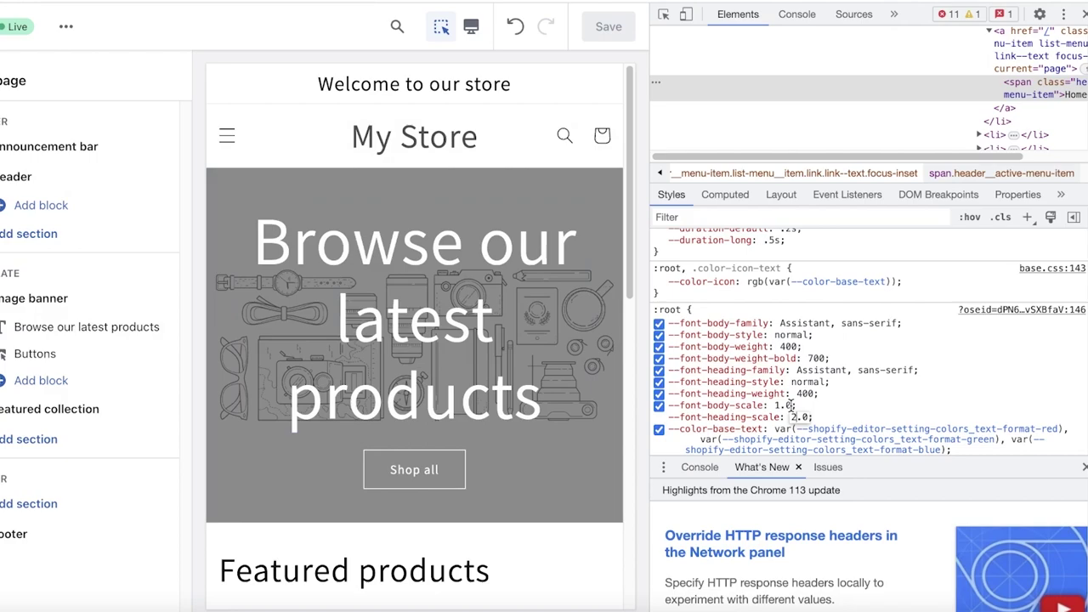
key("BackSpace")
type("1")
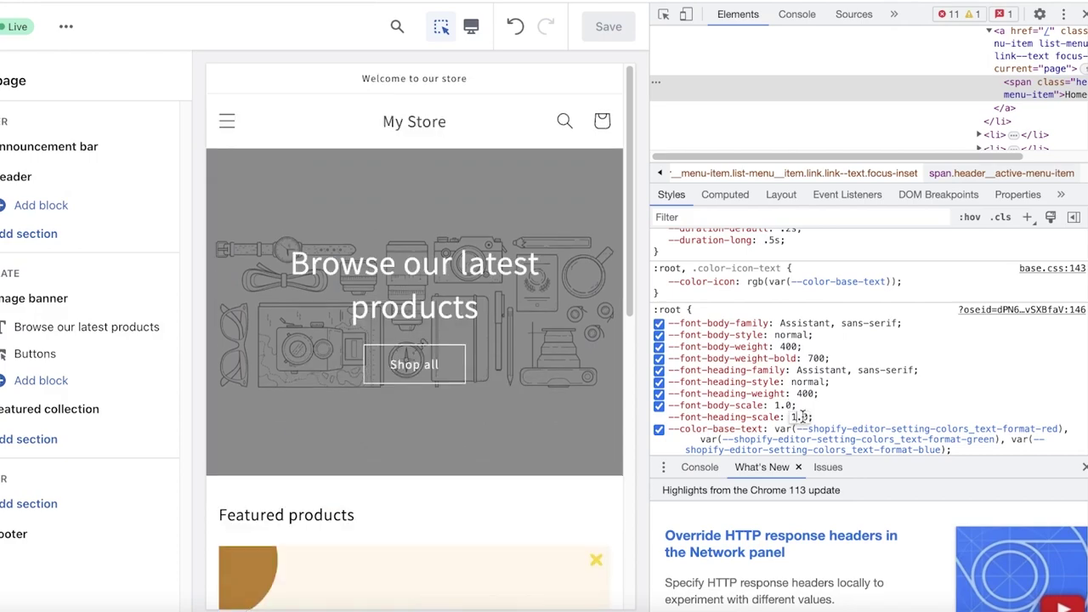
key("Escape")
scroll(778, 340, "up", 5)
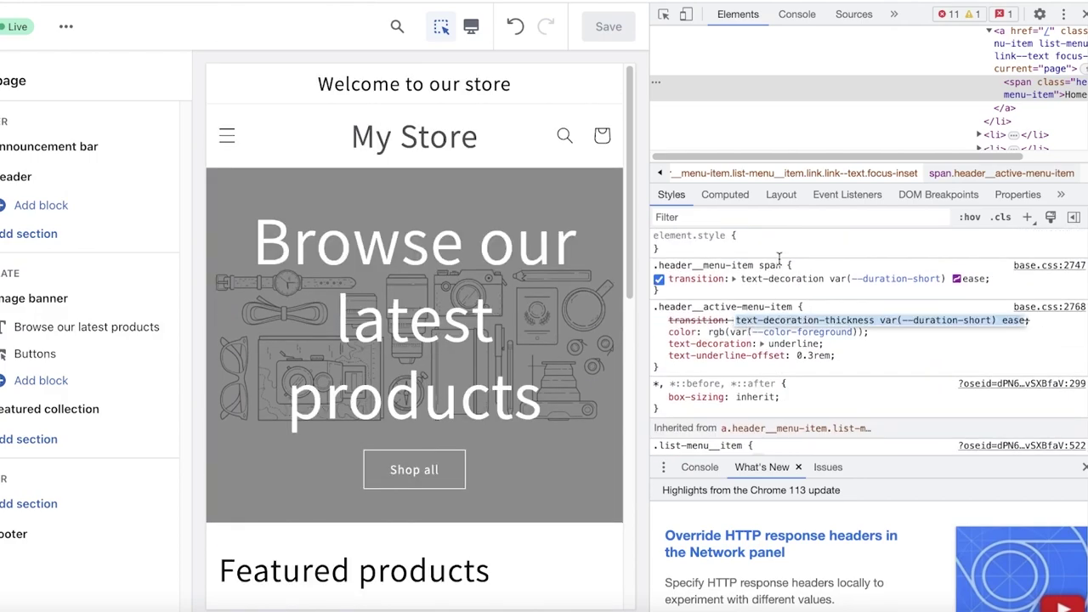
Switch off display: flex and align-items: center in the .list-menu__item rule
left_click(736, 279)
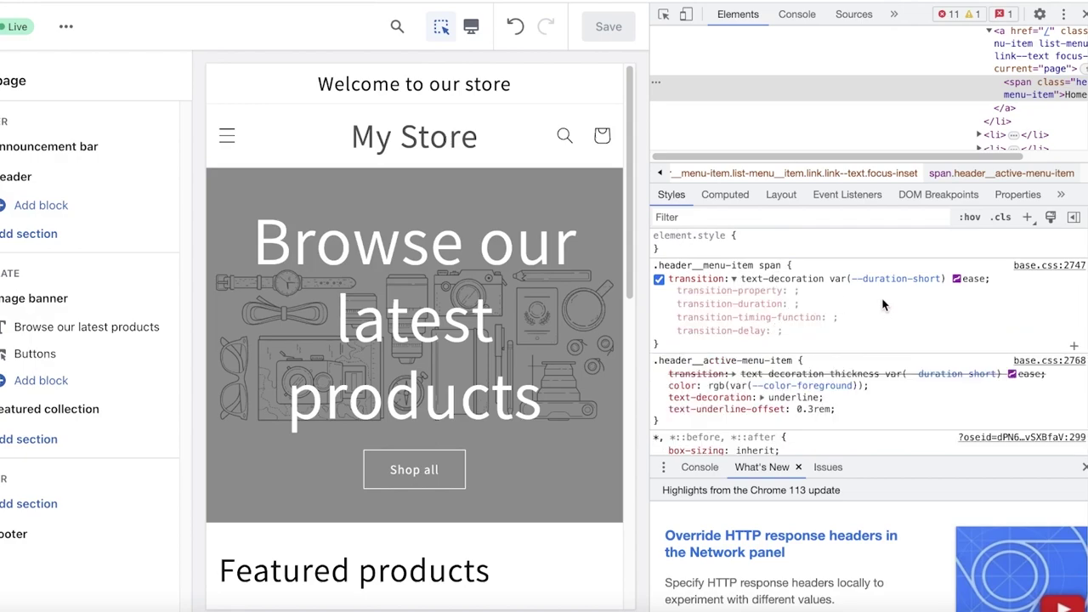
left_click_drag(668, 344, 662, 367)
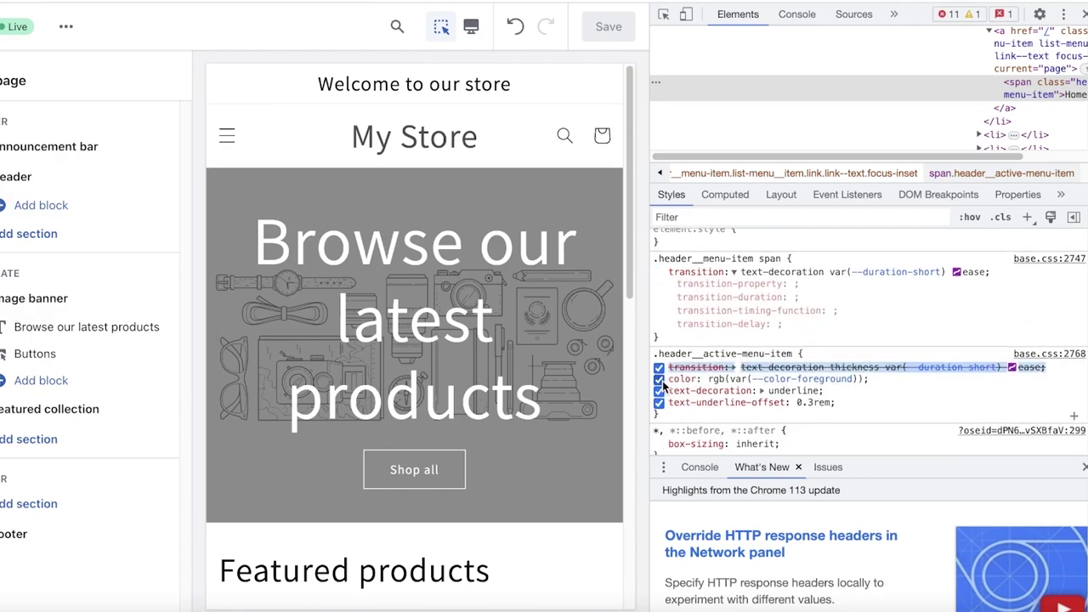
scroll(672, 389, "down", 5)
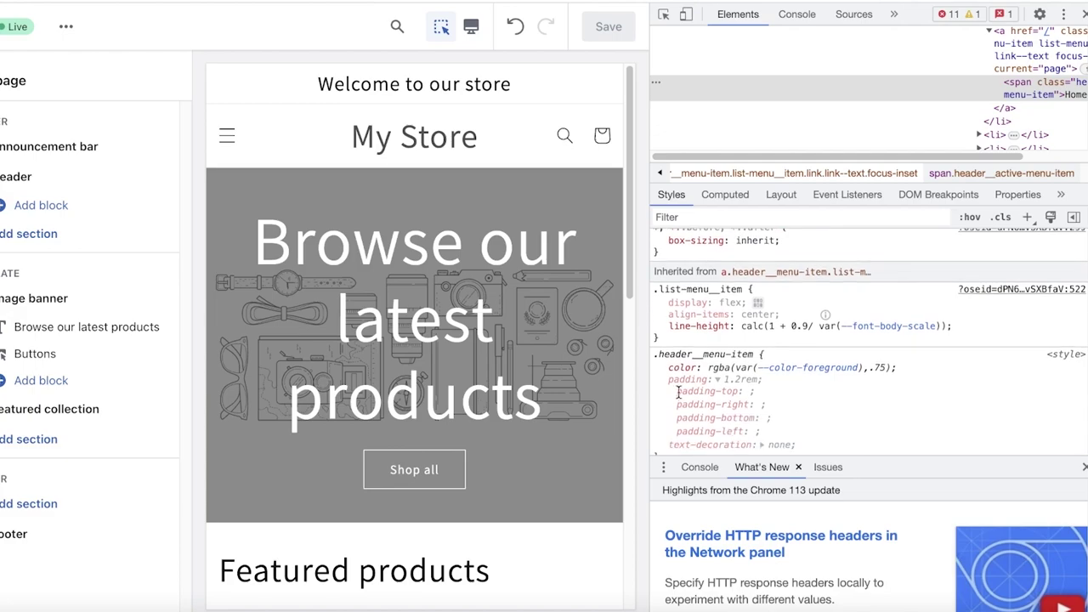
left_click(659, 303)
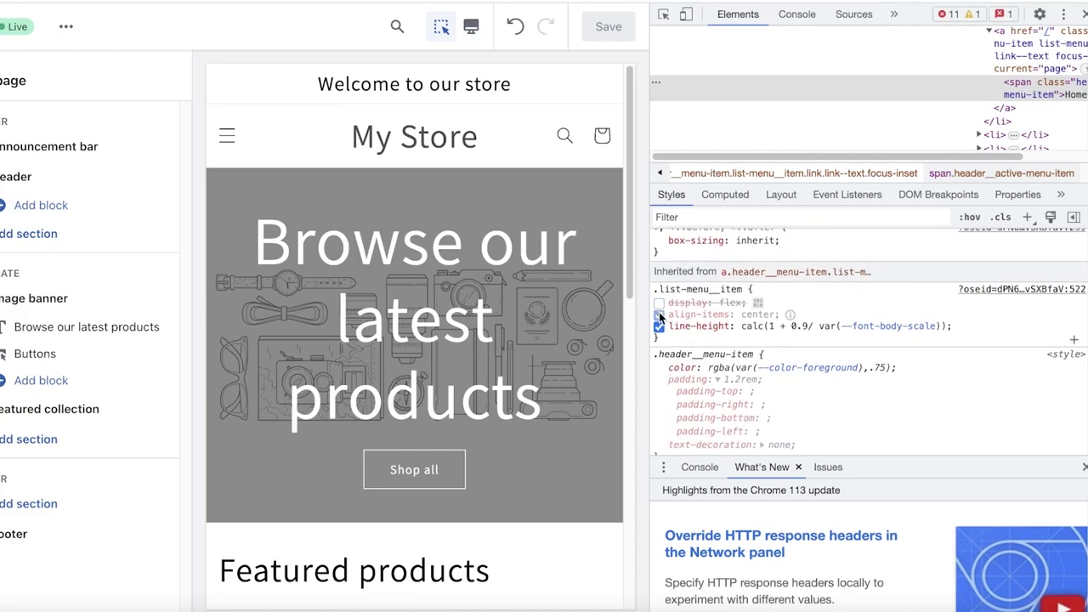
left_click(660, 315)
scroll(680, 349, "down", 5)
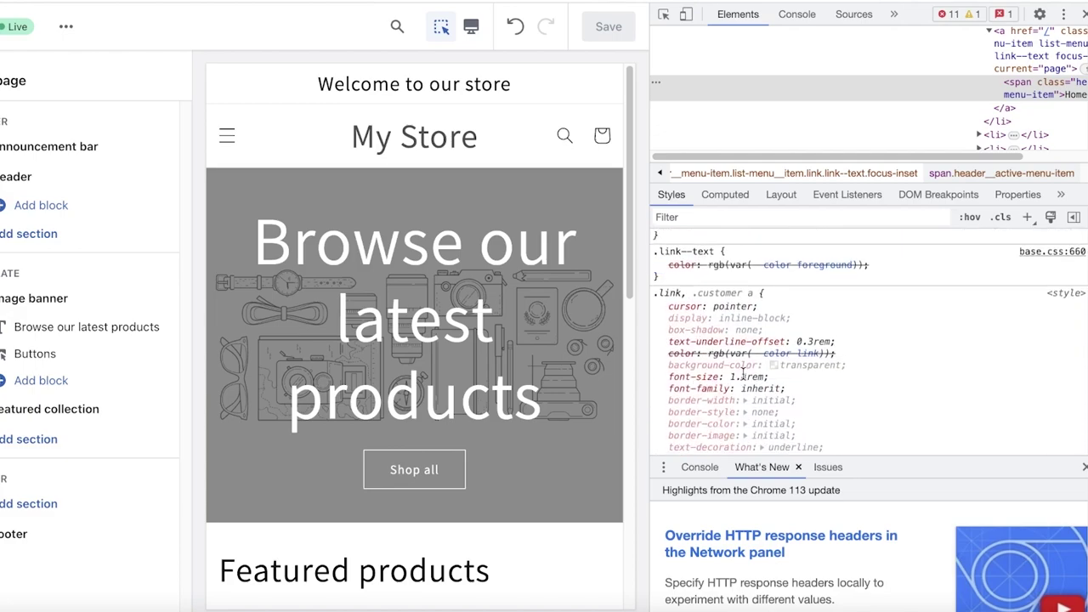
Select the .link 1.4 font-size value, then open the banner Heading block's settings
left_click(748, 377)
left_click_drag(731, 378, 747, 379)
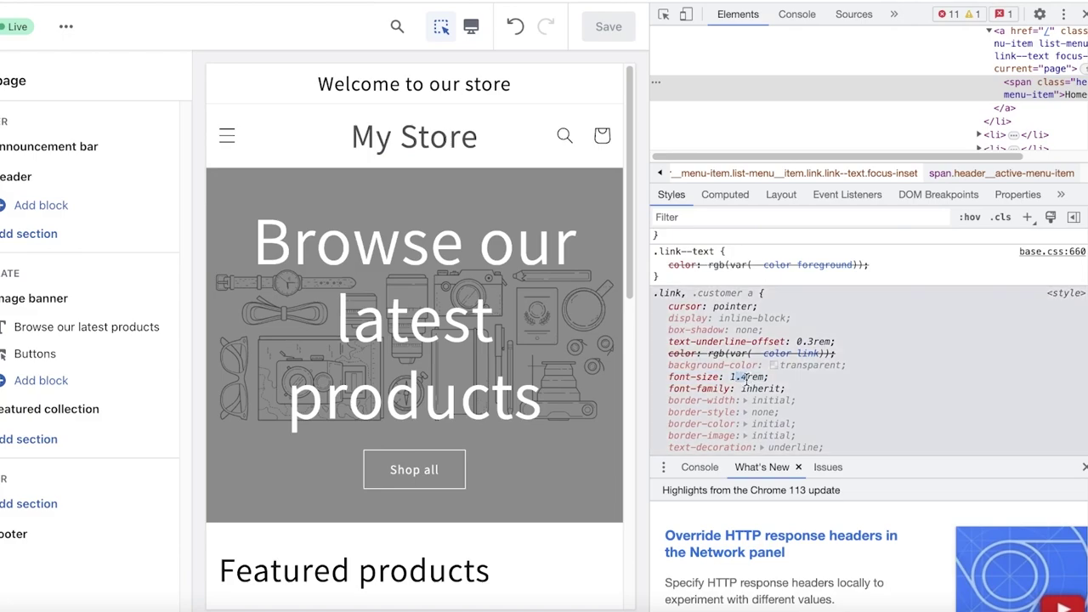
key("XF86AudioRaiseVolume")
left_click(332, 267)
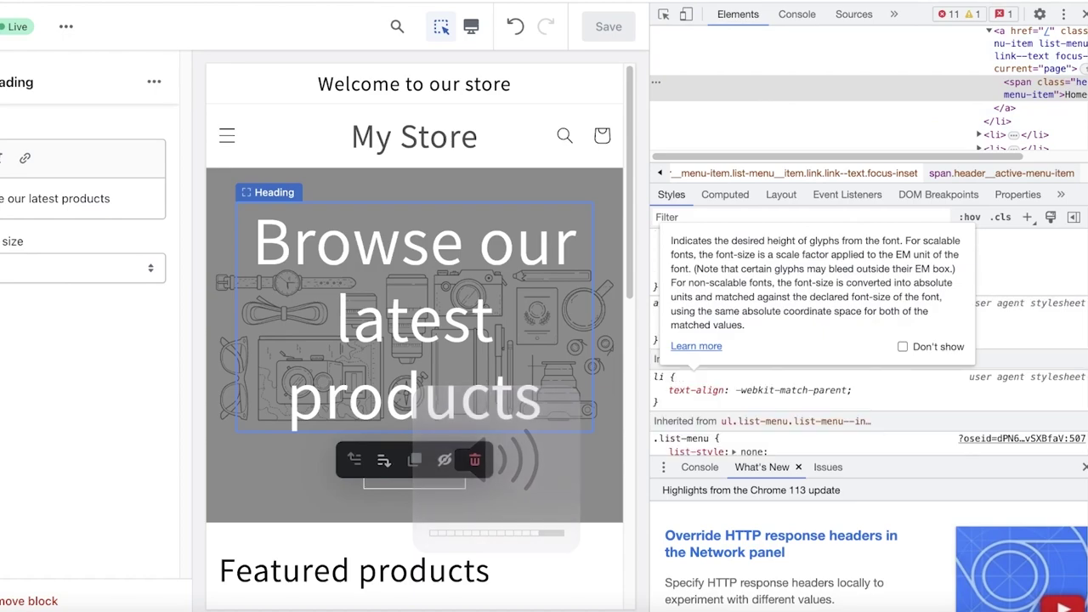
Close Chrome DevTools and return to the Online Store Themes page showing Dawn as current
scroll(1058, 206, "down", 10)
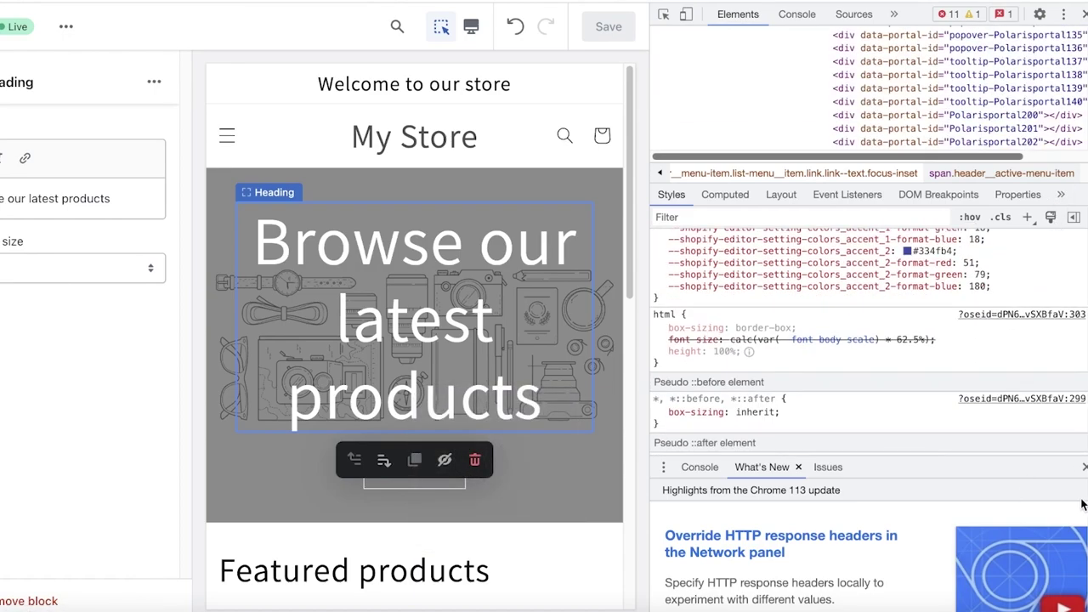
left_click(1081, 15)
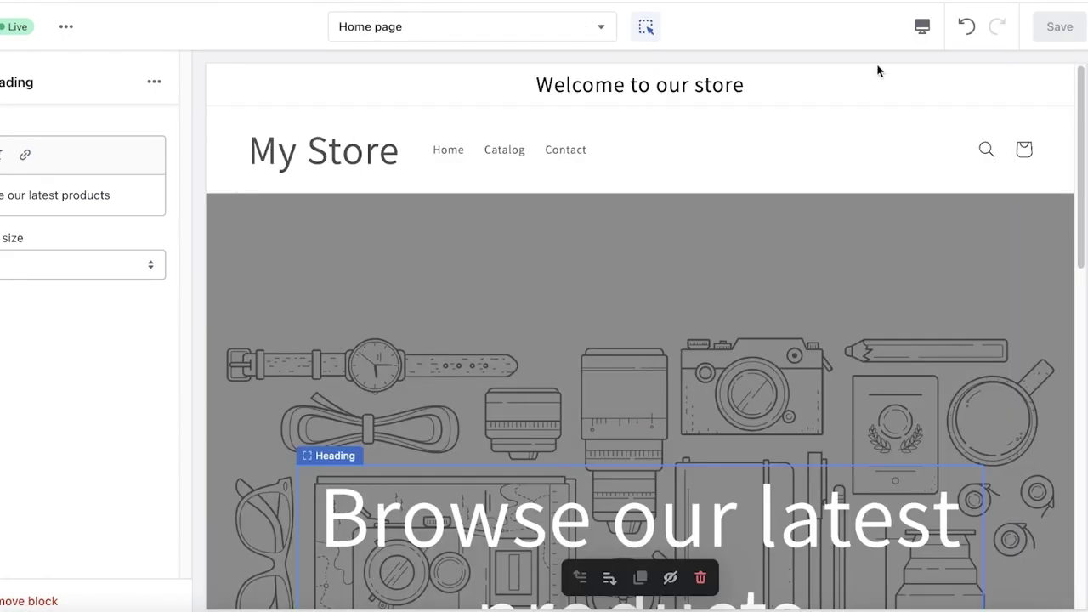
scroll(527, 216, "down", 3)
scroll(590, 214, "up", 3)
scroll(582, 213, "down", 1)
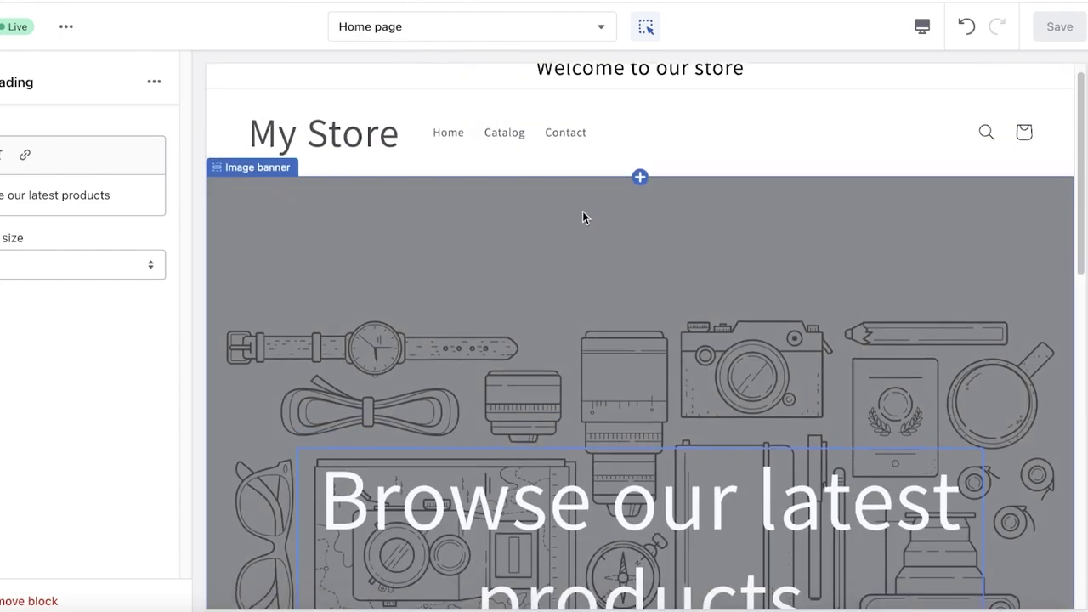
scroll(549, 240, "down", 5)
scroll(549, 246, "up", 5)
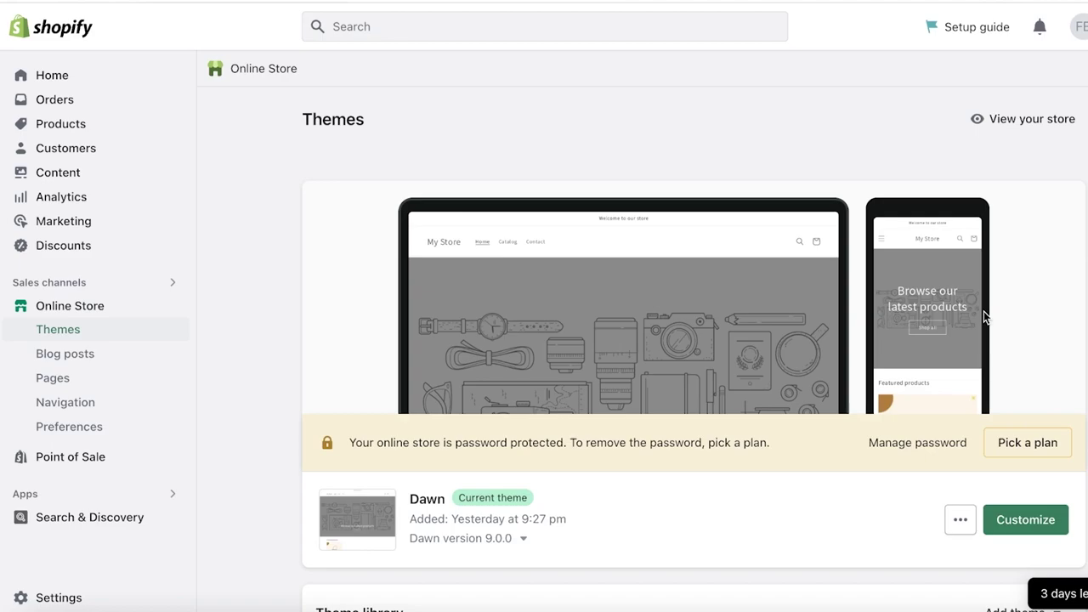
Duplicate the Dawn theme from its actions menu as a backup copy
scroll(983, 311, "down", 4)
scroll(983, 311, "up", 4)
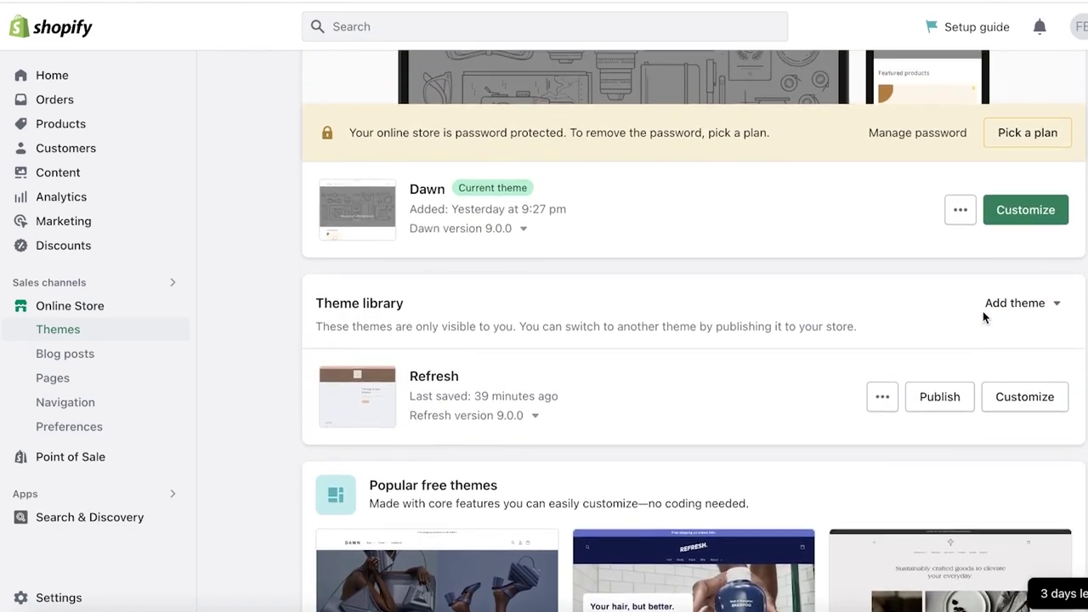
scroll(983, 314, "down", 3)
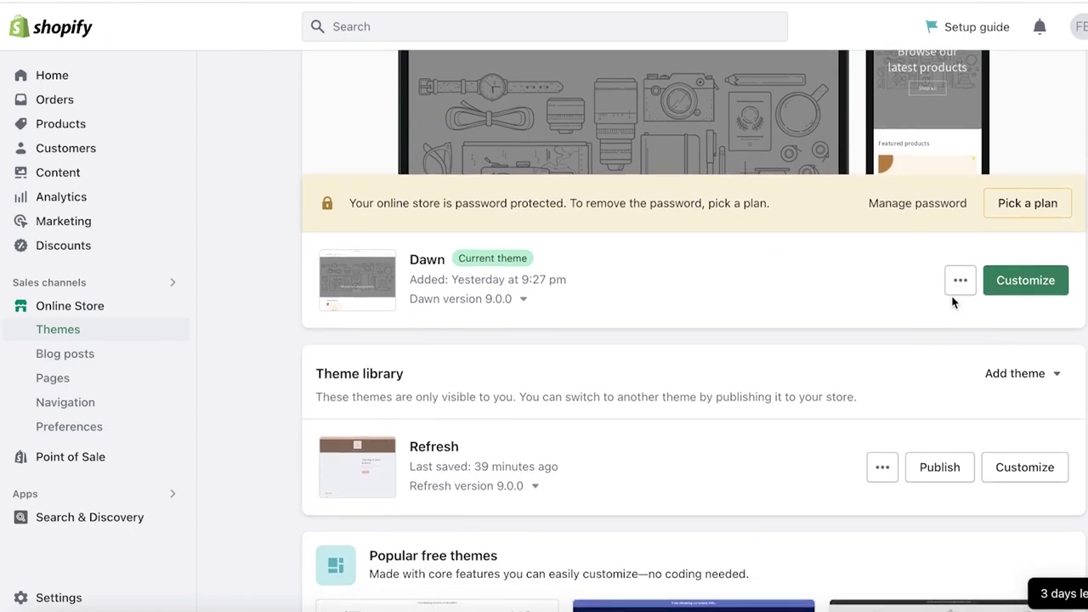
left_click(959, 280)
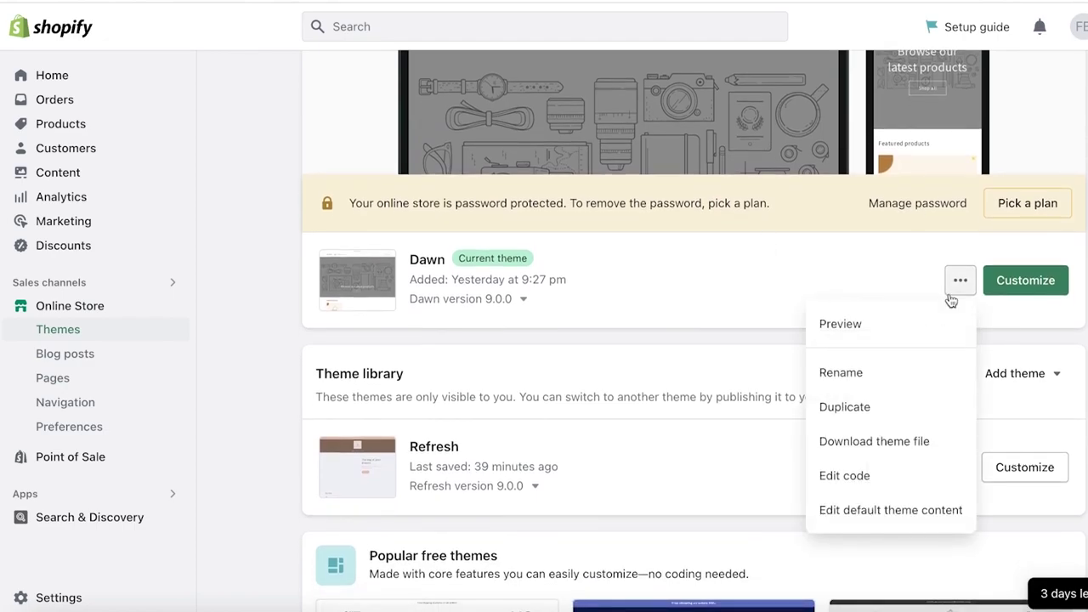
left_click(958, 357)
scroll(748, 393, "down", 3)
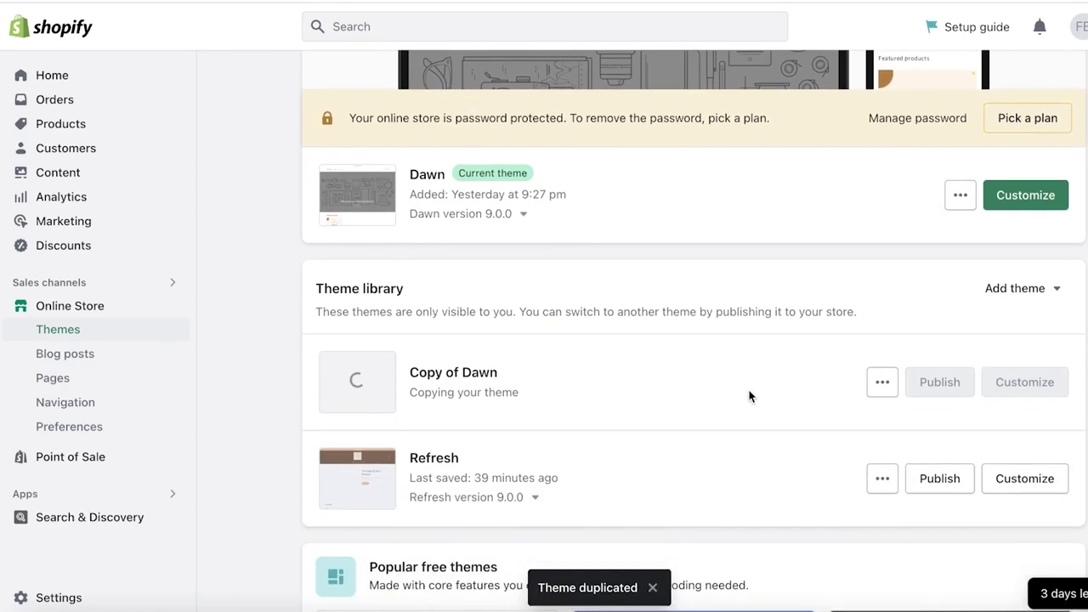
scroll(905, 317, "up", 3)
scroll(947, 340, "down", 1)
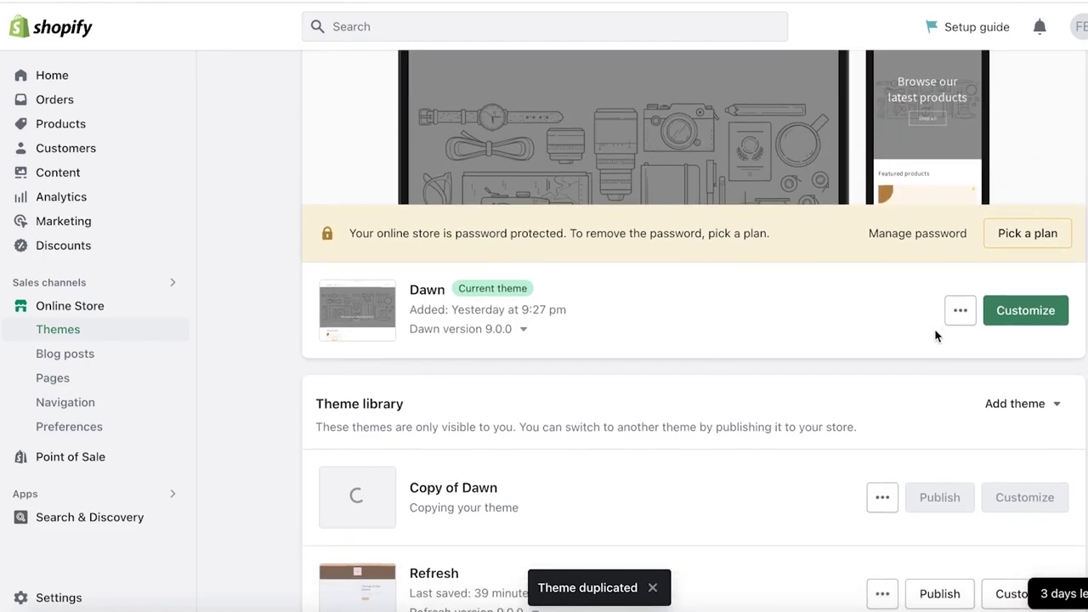
scroll(926, 313, "down", 3)
scroll(931, 302, "up", 5)
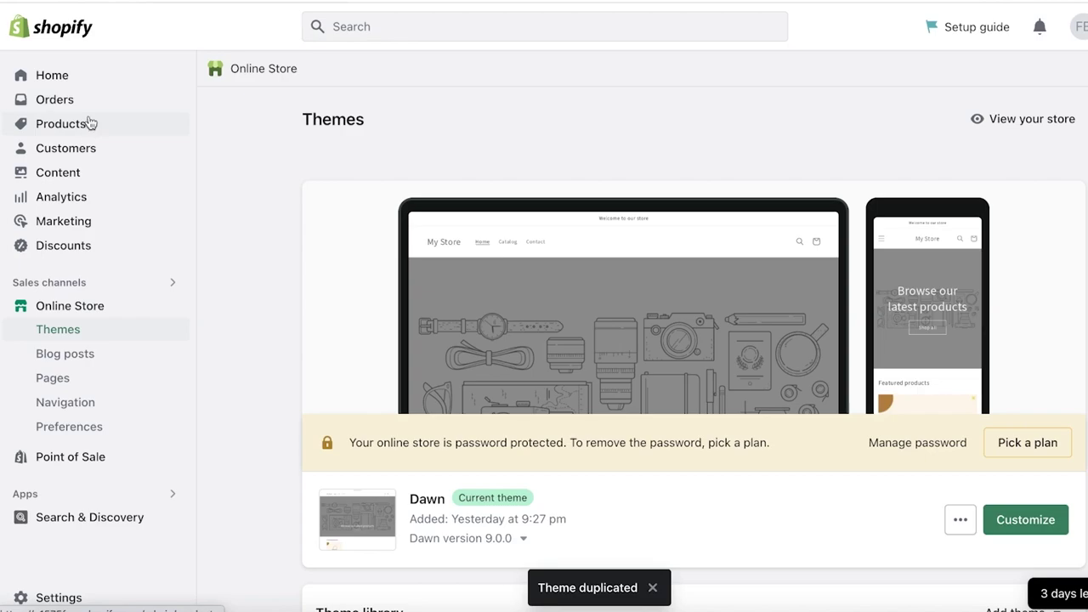
Scroll to the theme library to confirm Copy of Dawn, version 9.0.0, is marked Just added
scroll(292, 320, "down", 5)
scroll(290, 322, "up", 4)
scroll(290, 318, "up", 1)
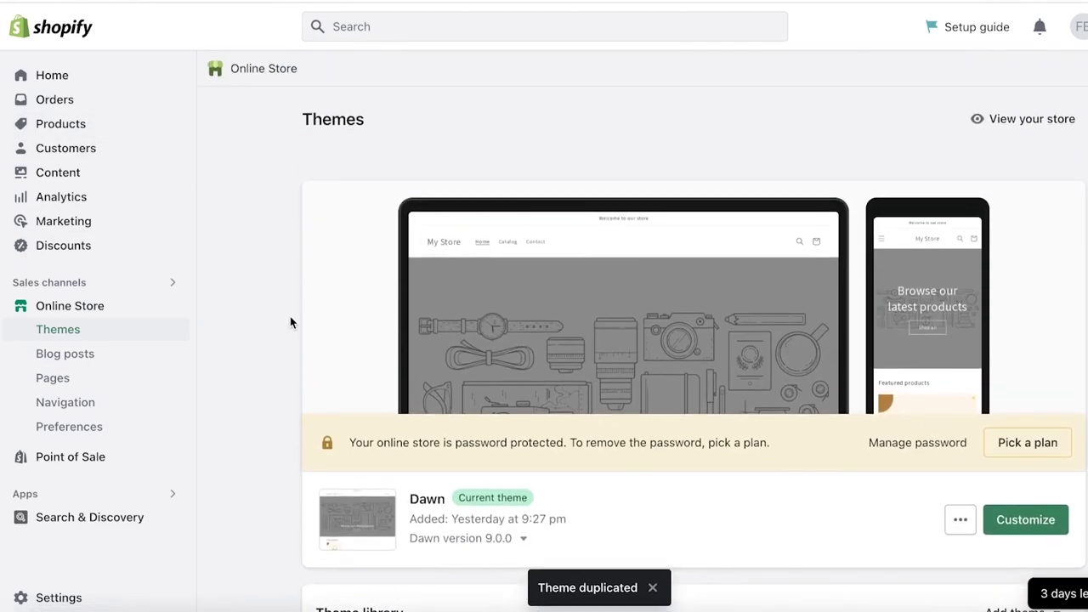
scroll(290, 318, "down", 5)
scroll(292, 314, "up", 5)
scroll(780, 178, "down", 1)
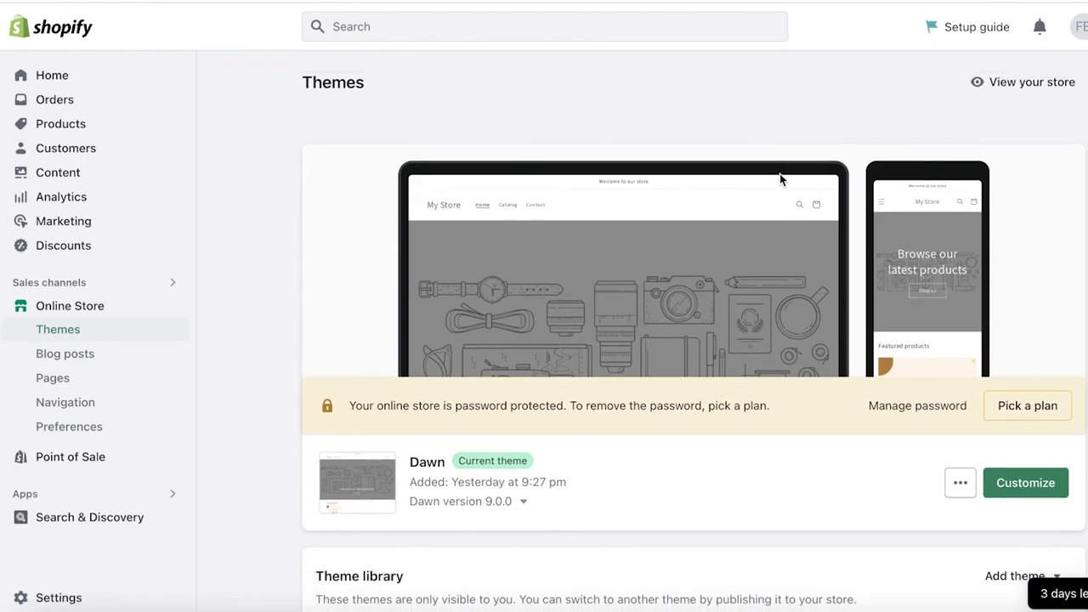
scroll(779, 173, "down", 2)
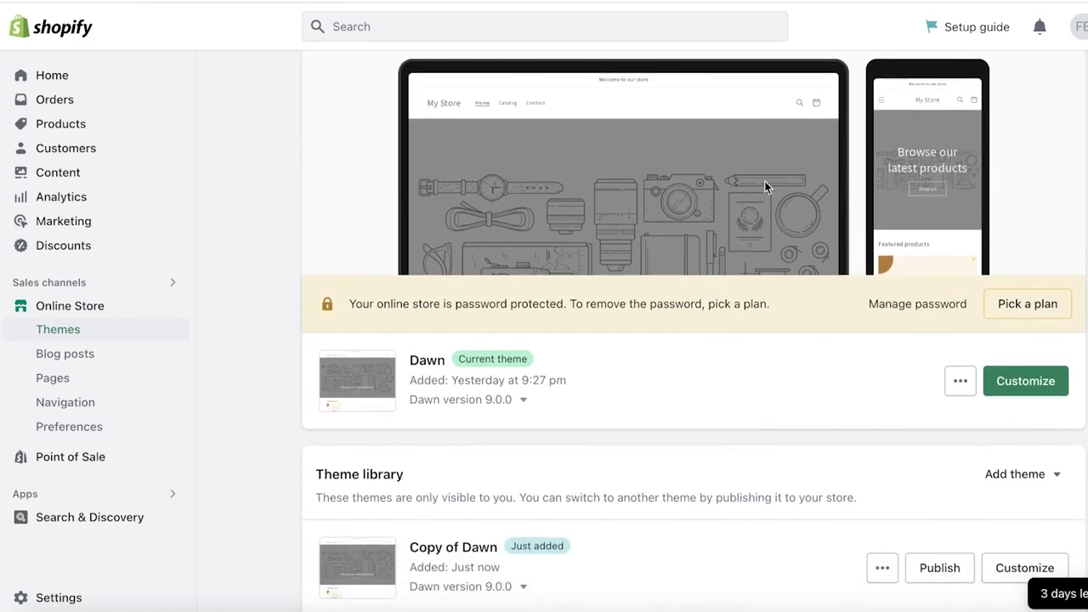